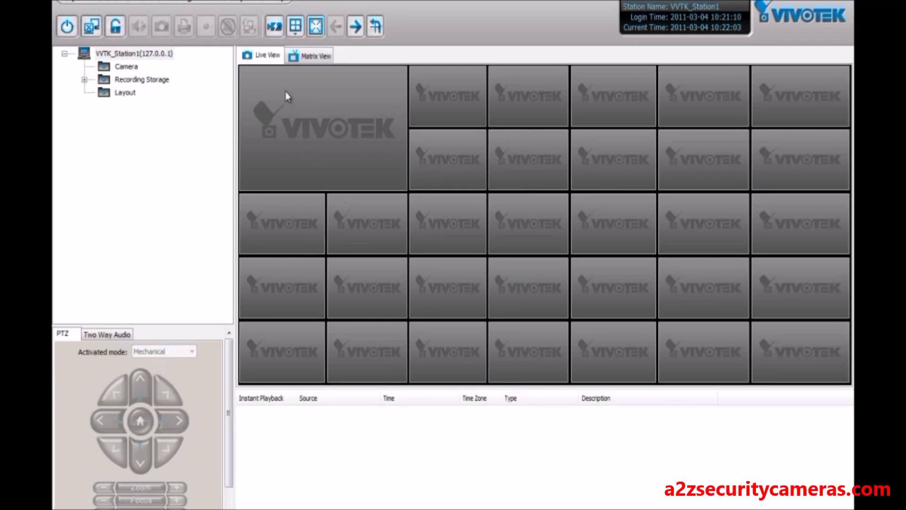
# - Set the live view layout to a 2x2 grid
pyautogui.click(296, 30)
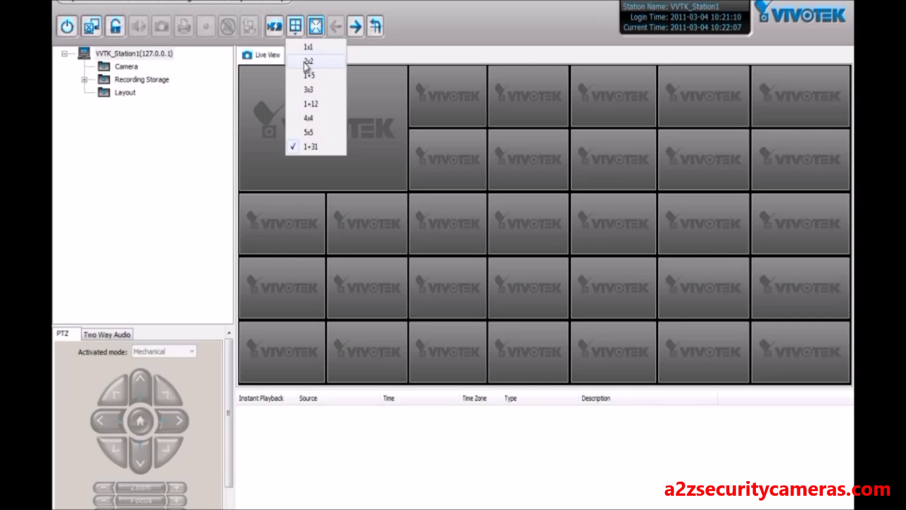
pyautogui.click(306, 62)
pyautogui.click(295, 29)
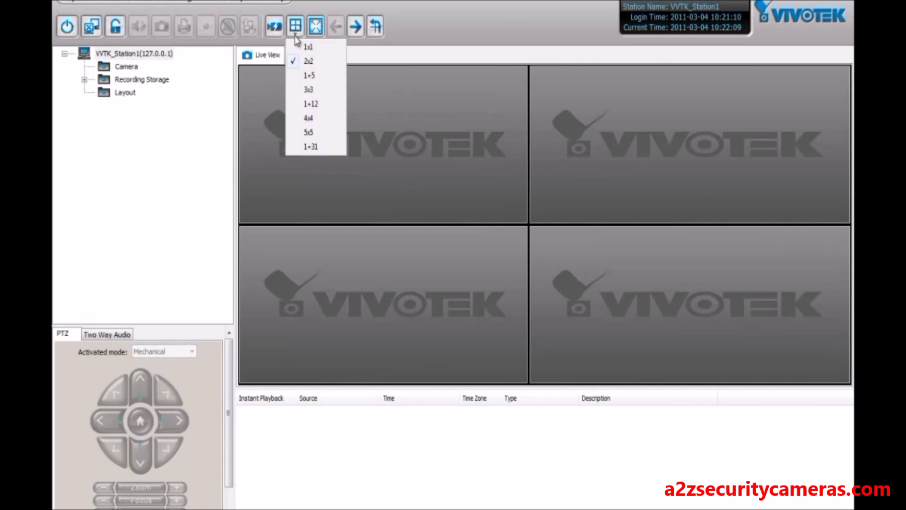
pyautogui.click(315, 182)
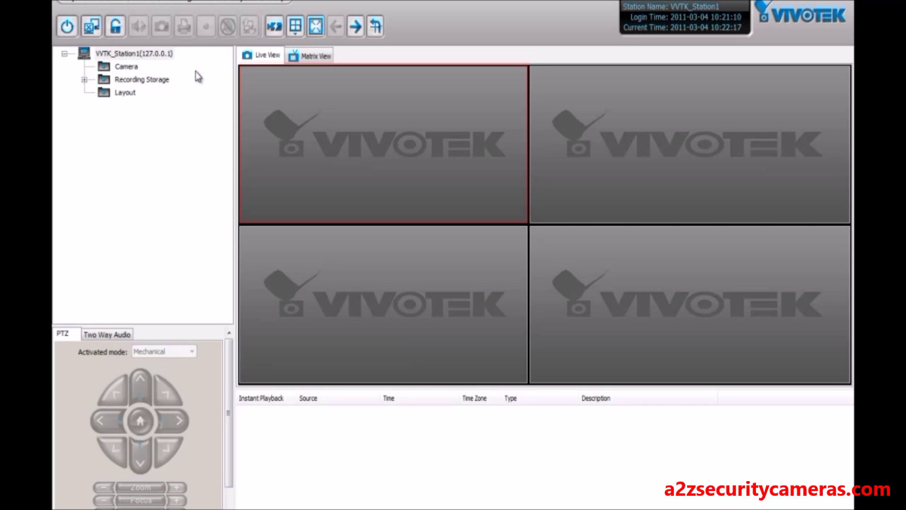
# - Start a batch camera insertion, search for cameras not yet inserted, and import all of them into the list
pyautogui.click(207, 4)
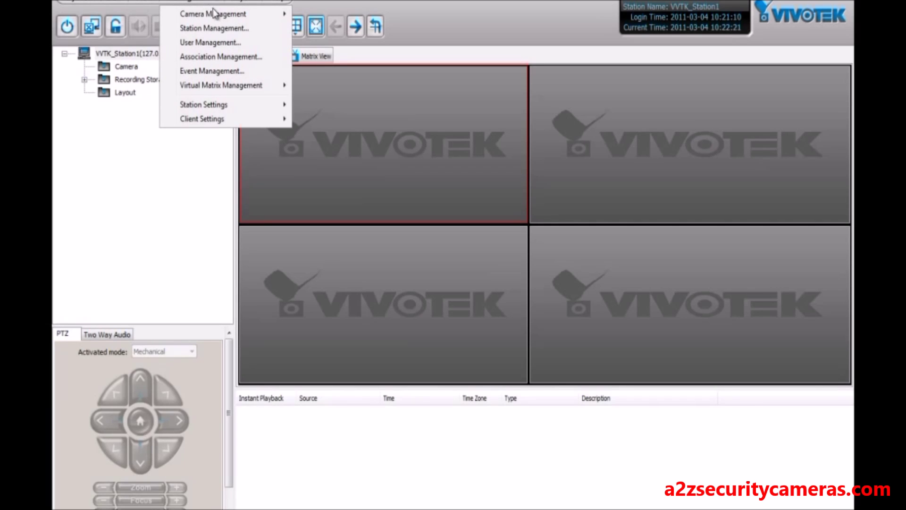
pyautogui.moveTo(264, 17)
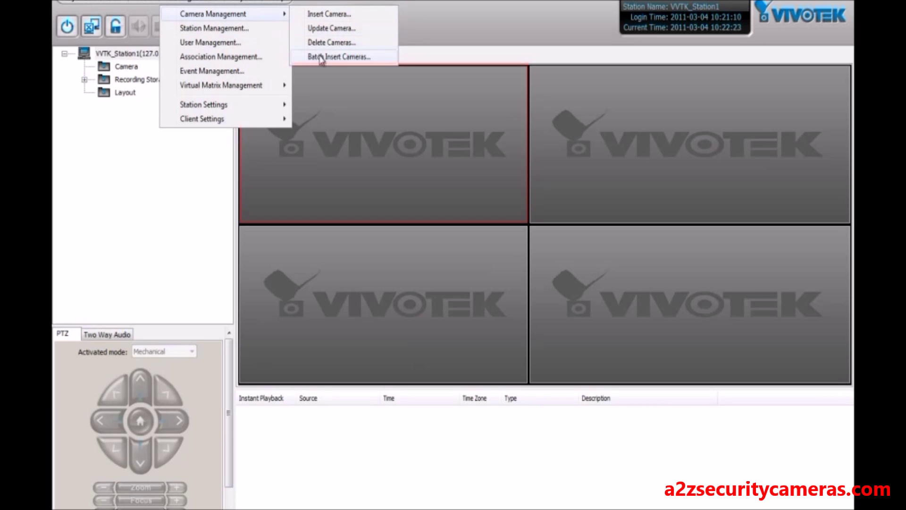
pyautogui.click(350, 59)
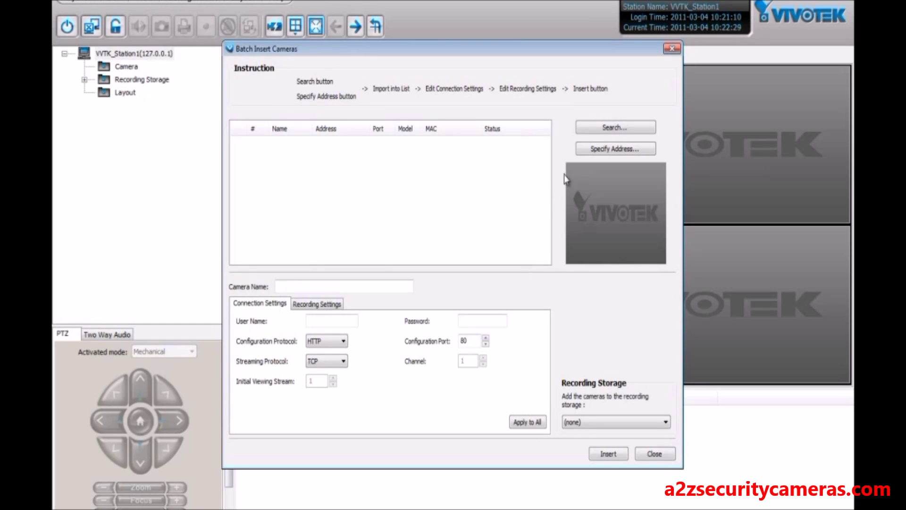
pyautogui.click(609, 127)
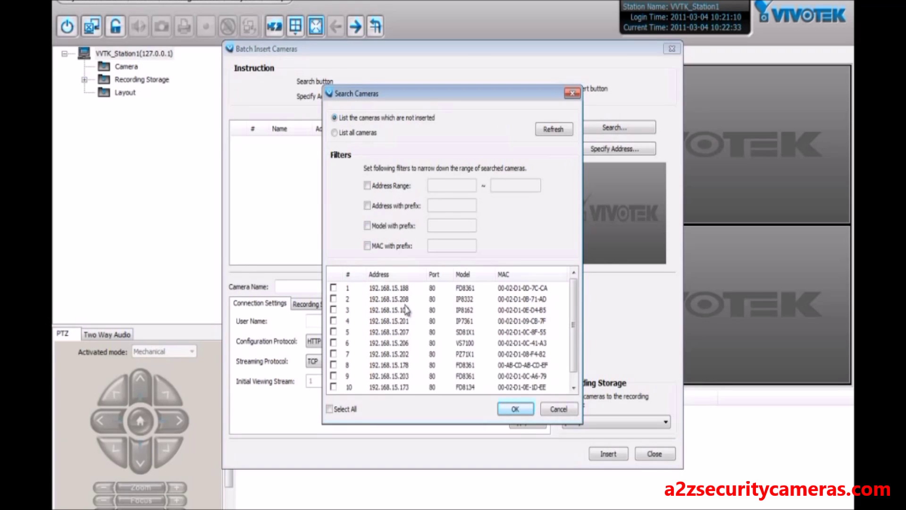
pyautogui.click(331, 410)
pyautogui.click(516, 409)
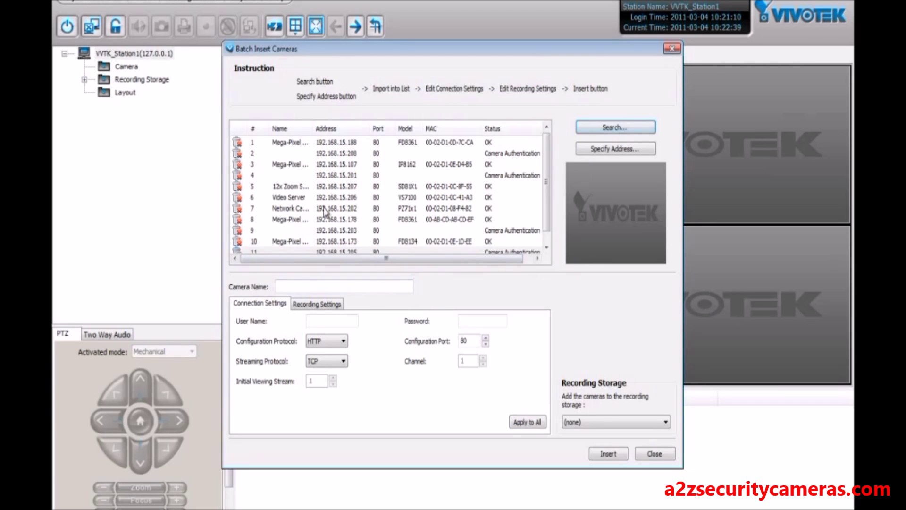
# - Enter the user name root and the camera password for camera 2, and apply the connection settings to all listed cameras
pyautogui.click(513, 156)
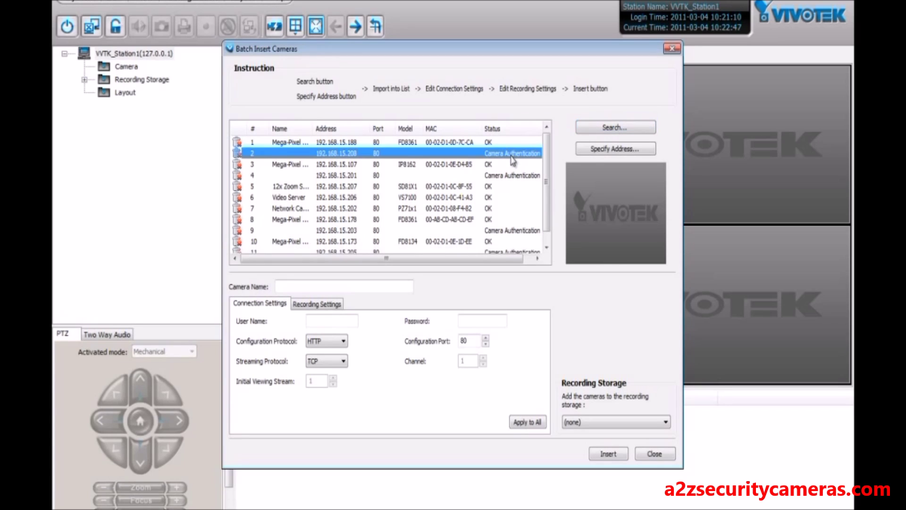
pyautogui.click(326, 320)
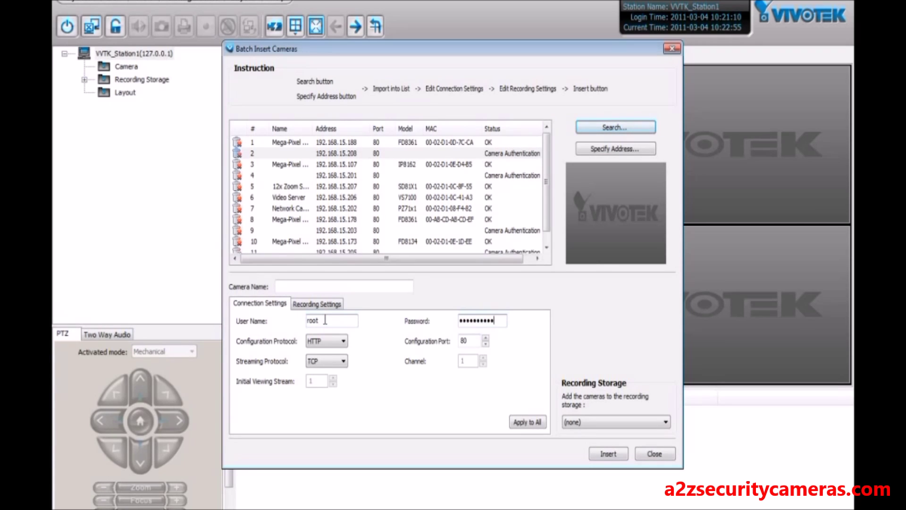
pyautogui.click(541, 424)
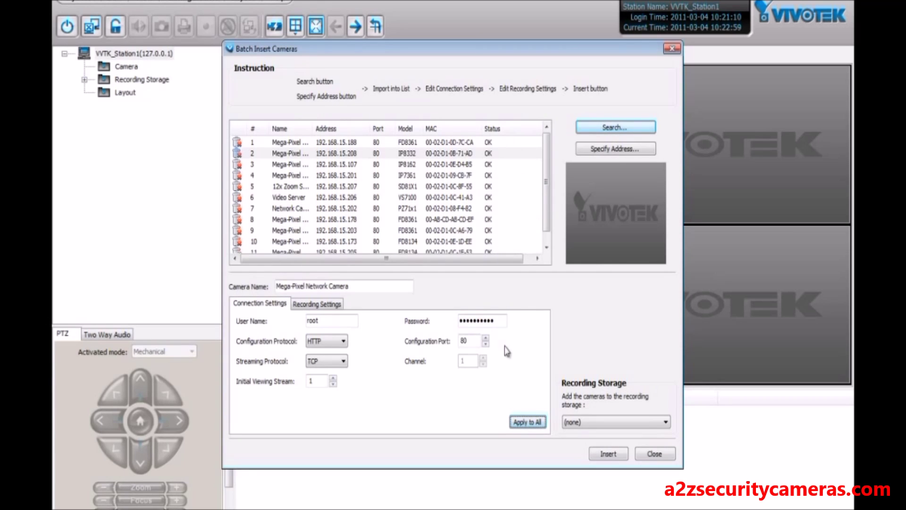
# - Insert all listed cameras with the recording storage set to (none), and finish the batch insertion
pyautogui.scroll(-1, 548, 217)
pyautogui.scroll(1, 547, 217)
pyautogui.scroll(-1, 549, 216)
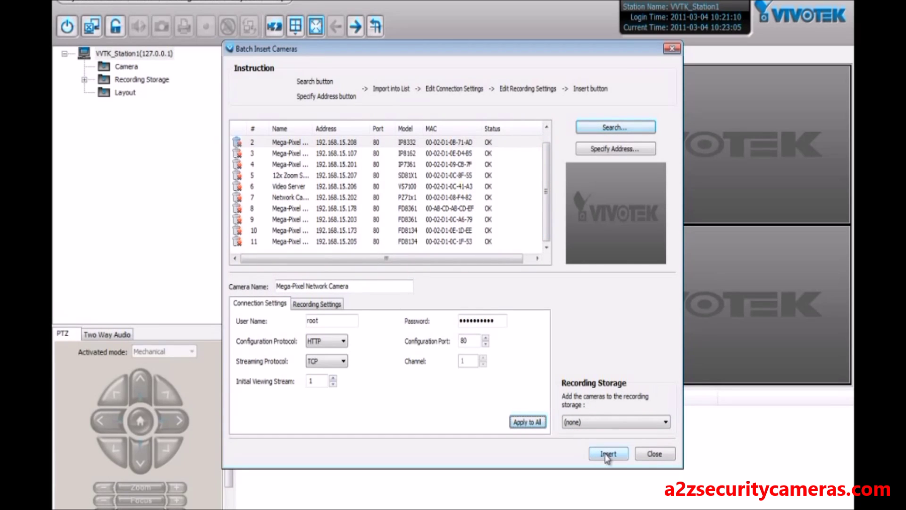
pyautogui.click(615, 425)
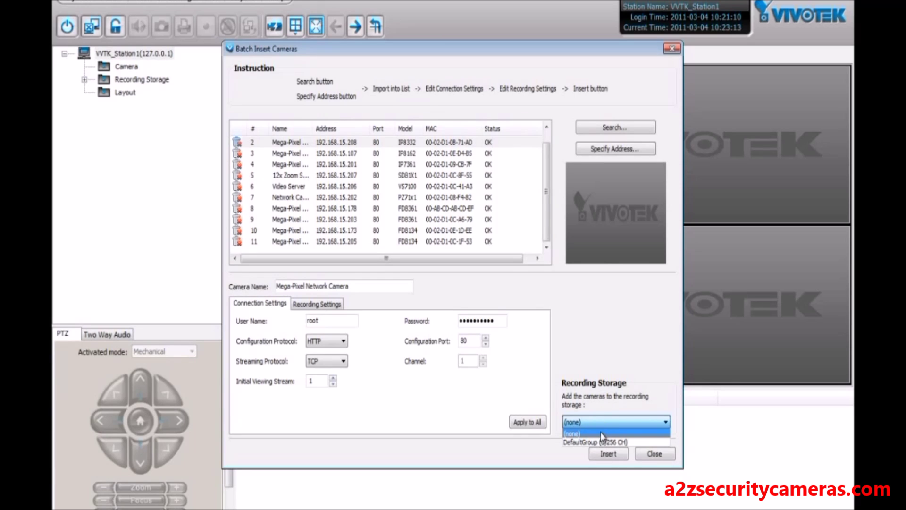
pyautogui.click(600, 433)
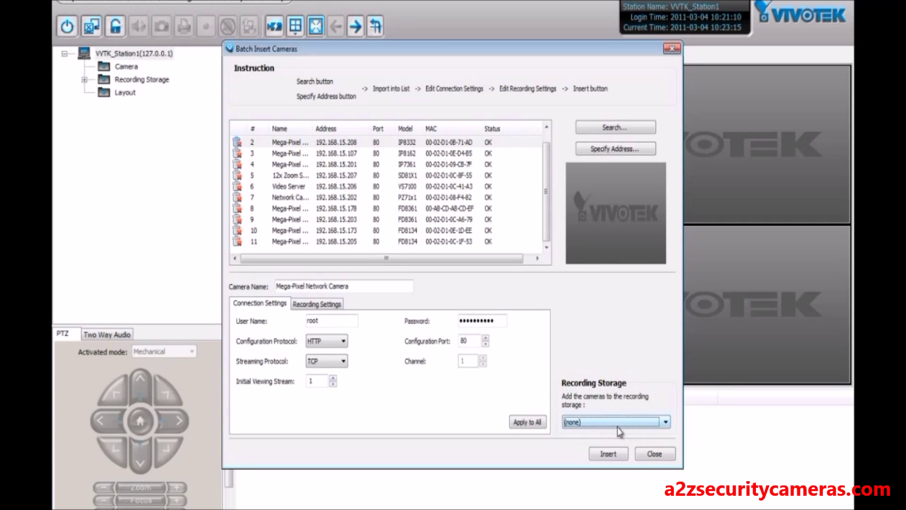
pyautogui.click(605, 454)
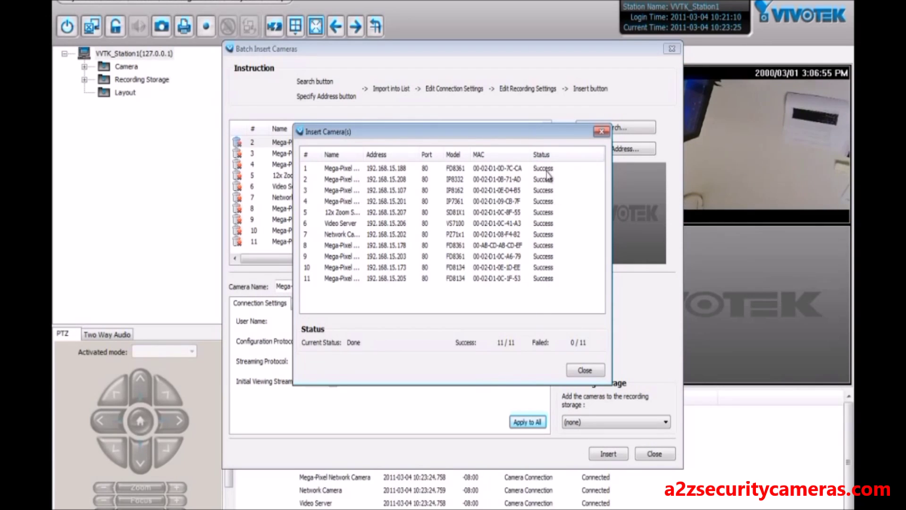
pyautogui.click(584, 371)
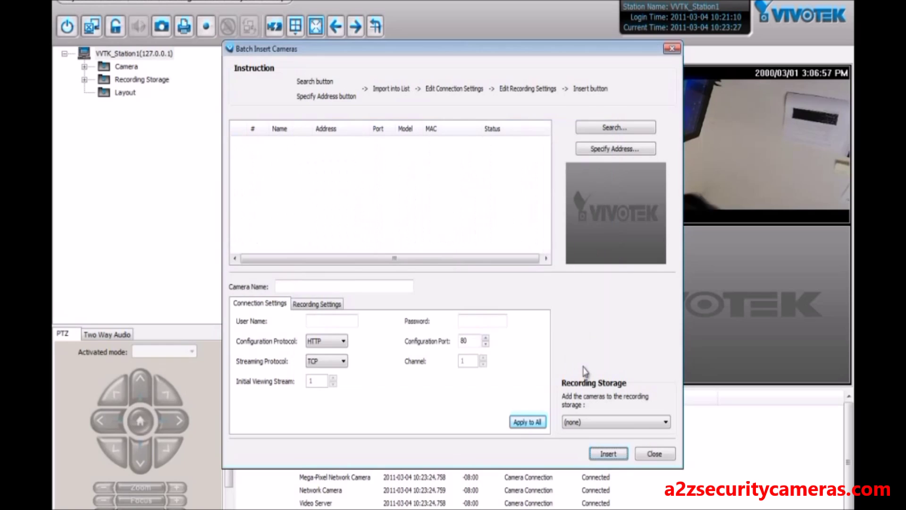
pyautogui.click(655, 452)
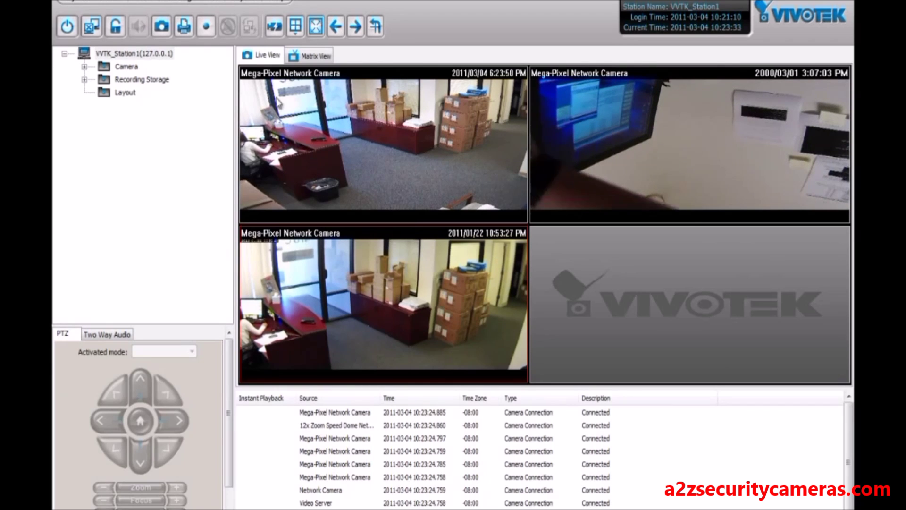
# - Expand the station's camera list and place the first Mega-Pixel Network Camera in the empty cell of the 2x2 grid
pyautogui.click(85, 67)
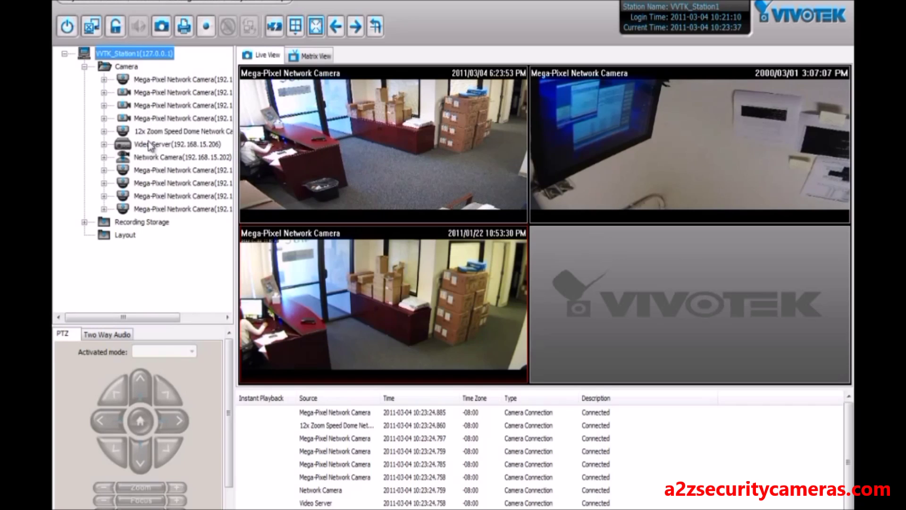
pyautogui.doubleClick(186, 80)
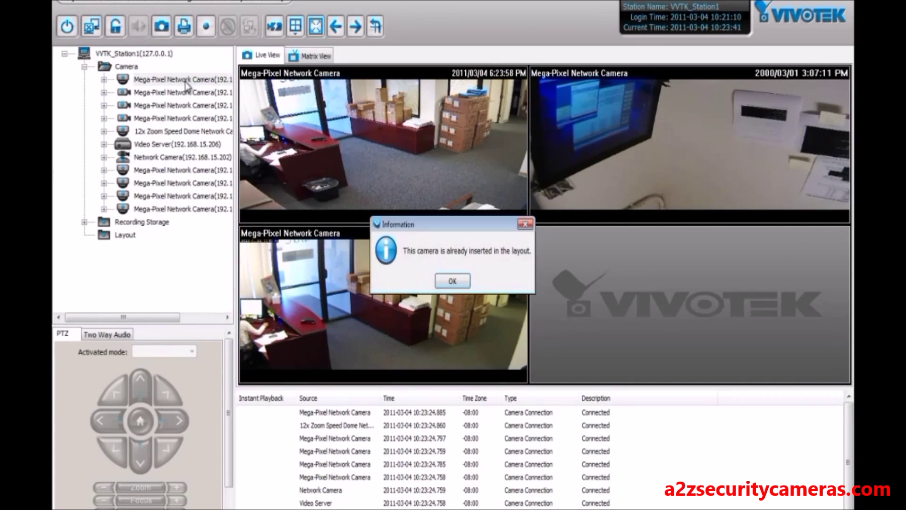
pyautogui.click(452, 282)
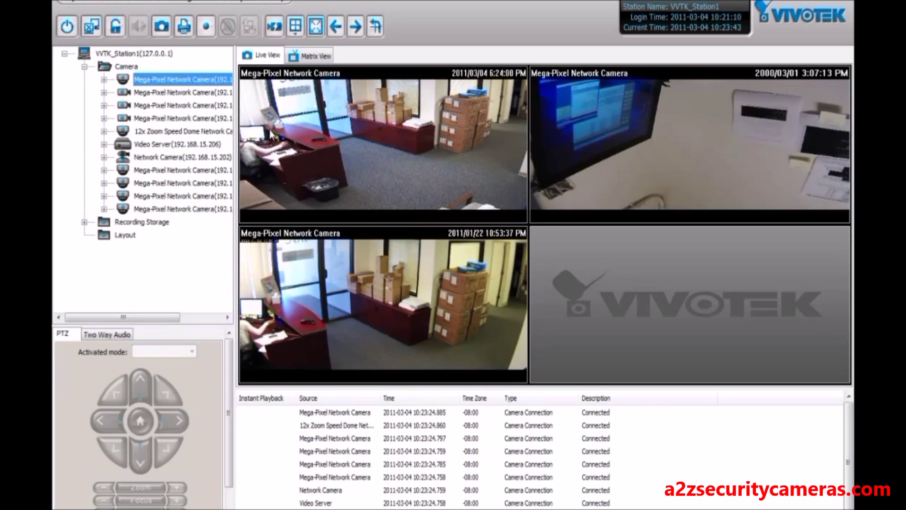
pyautogui.moveTo(199, 84); pyautogui.dragTo(555, 255)
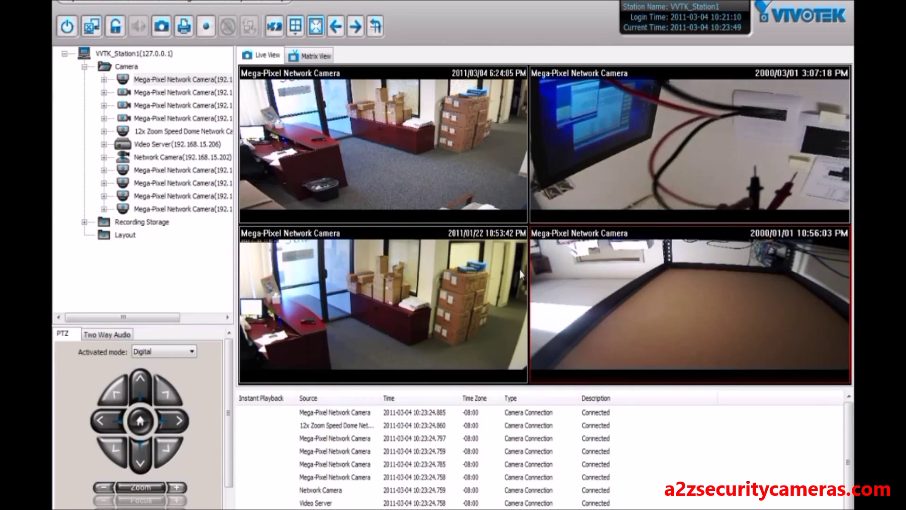
# - Rearrange the 2x2 grid with the monitor feed above the brown tabletop feed in the first column and both office feeds in the second
pyautogui.click(517, 250)
pyautogui.moveTo(498, 176); pyautogui.dragTo(497, 277)
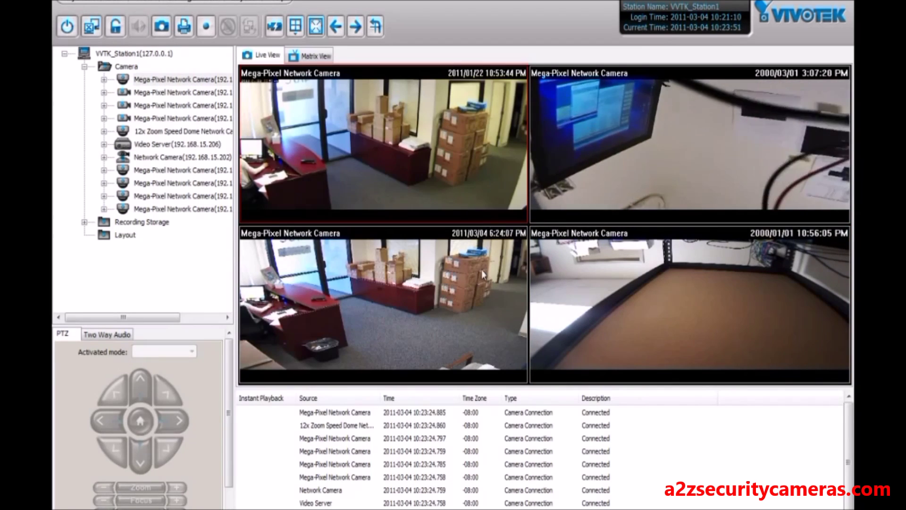
pyautogui.moveTo(483, 271); pyautogui.dragTo(616, 177)
pyautogui.moveTo(594, 315); pyautogui.dragTo(453, 283)
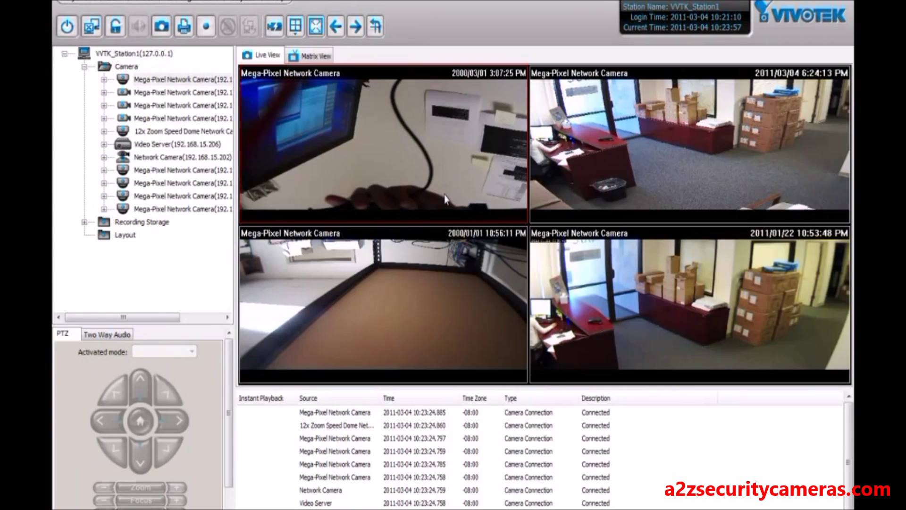
# - Show the upper office feed in single view, zoom digitally into the boxes and cabinet, and shift the zoomed area
pyautogui.doubleClick(598, 160)
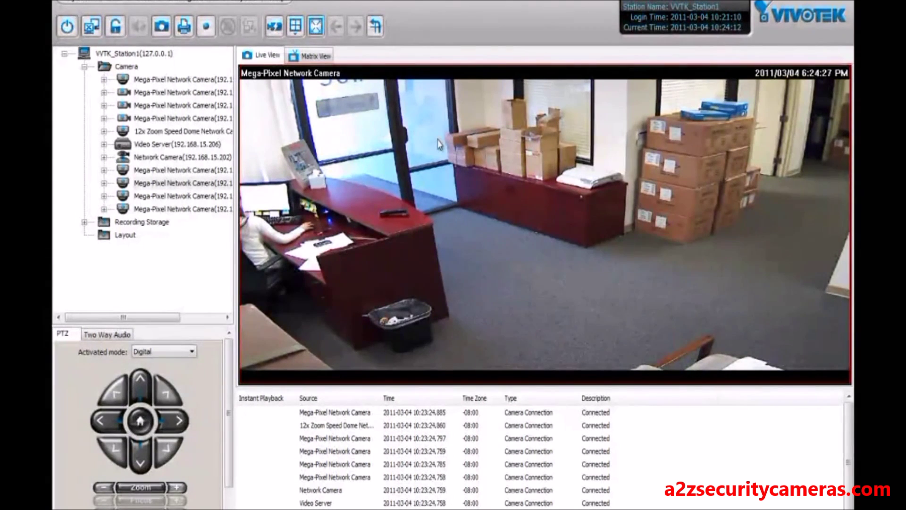
pyautogui.moveTo(457, 159); pyautogui.dragTo(545, 231)
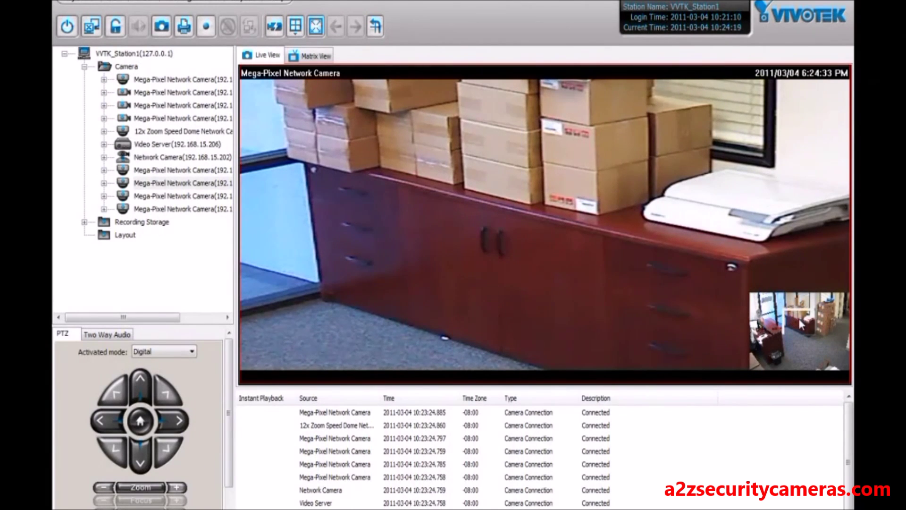
pyautogui.moveTo(803, 323)
pyautogui.mouseDown()
pyautogui.moveTo(808, 328)
pyautogui.moveTo(818, 313)
pyautogui.moveTo(804, 340)
pyautogui.moveTo(786, 330)
pyautogui.moveTo(779, 349)
pyautogui.moveTo(766, 347)
pyautogui.moveTo(767, 336)
pyautogui.moveTo(820, 319)
pyautogui.moveTo(801, 321)
pyautogui.moveTo(761, 298)
pyautogui.moveTo(821, 330)
pyautogui.moveTo(801, 351)
pyautogui.moveTo(798, 333)
pyautogui.mouseUp()
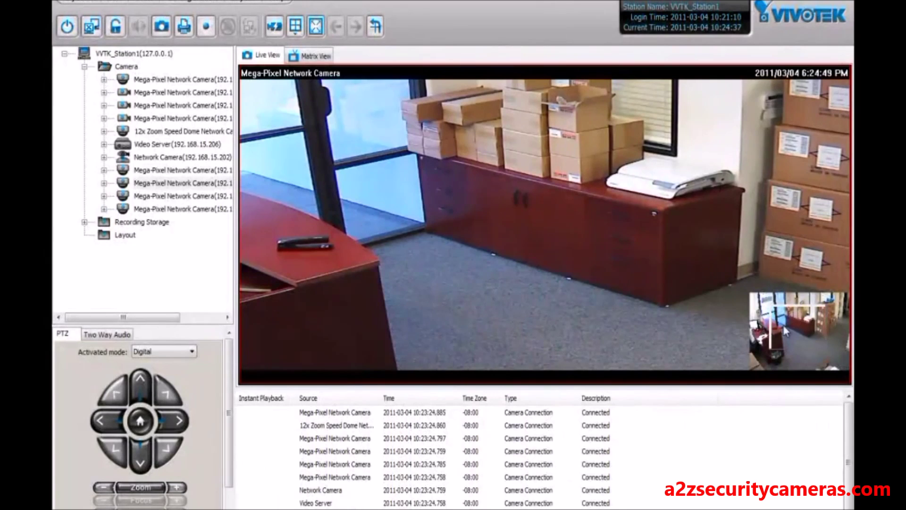
# - Turn off PiP for the office feed and return to the 2x2 grid
pyautogui.rightClick(533, 223)
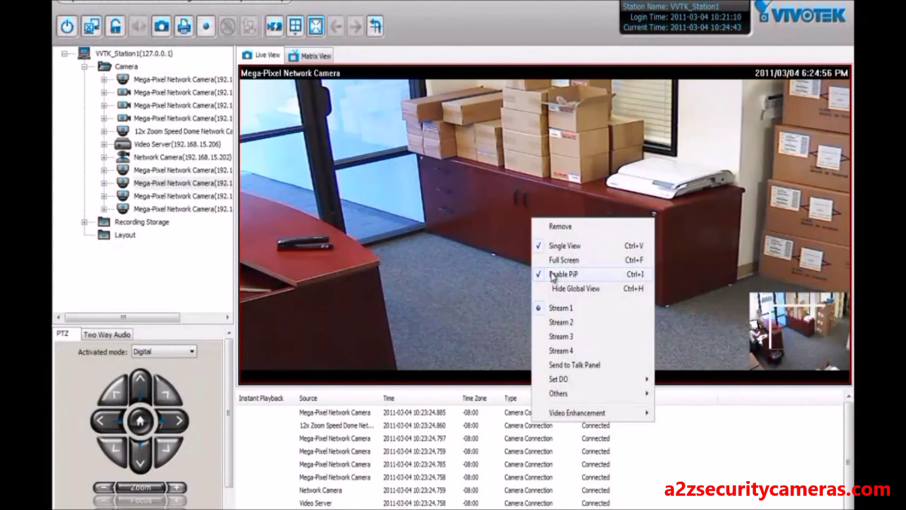
pyautogui.click(552, 276)
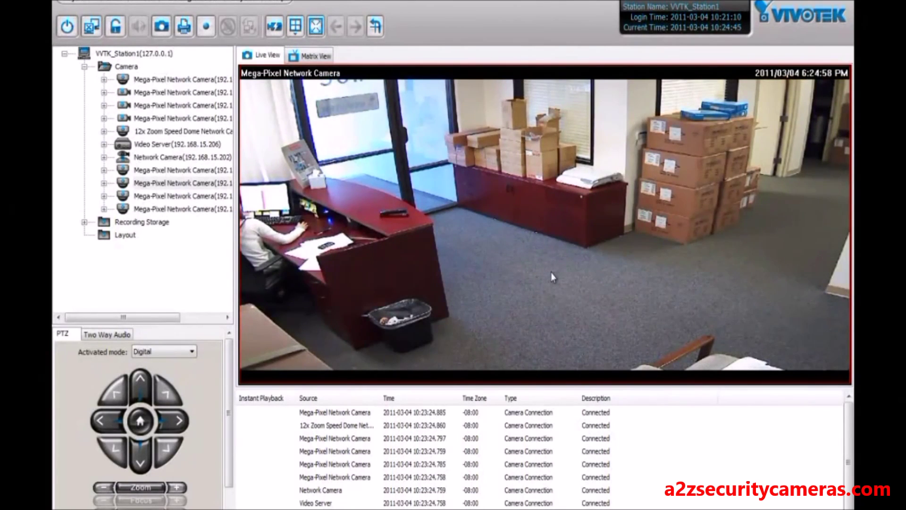
pyautogui.doubleClick(518, 190)
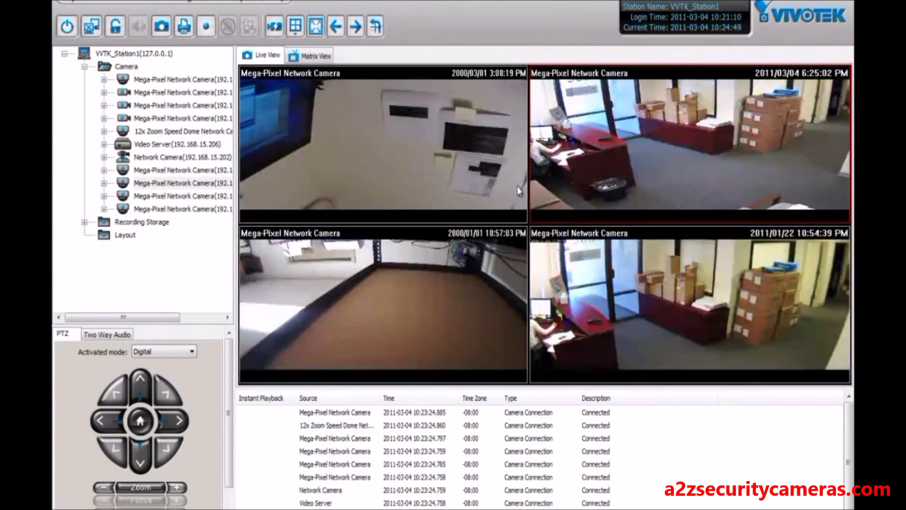
# - Switch the live view layout to 1+12 and place Network Camera (192.168.15.202) in the large cell
pyautogui.click(296, 27)
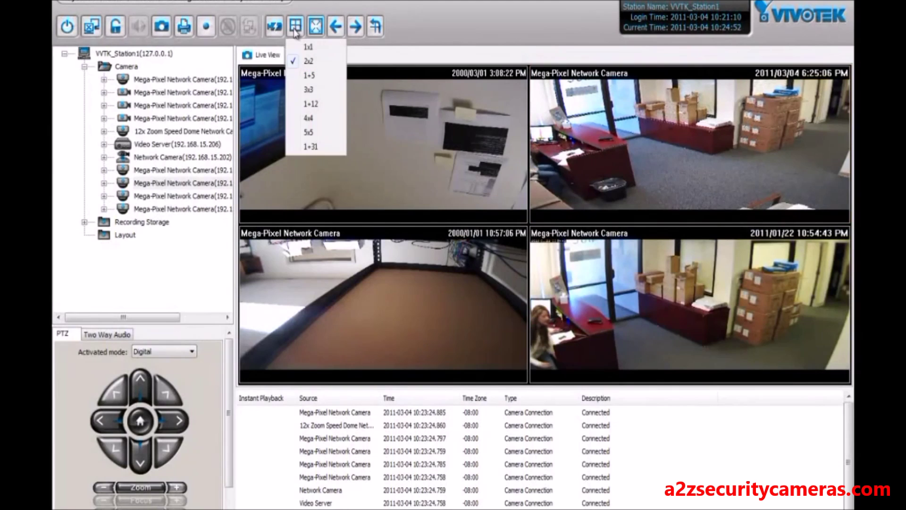
pyautogui.click(302, 103)
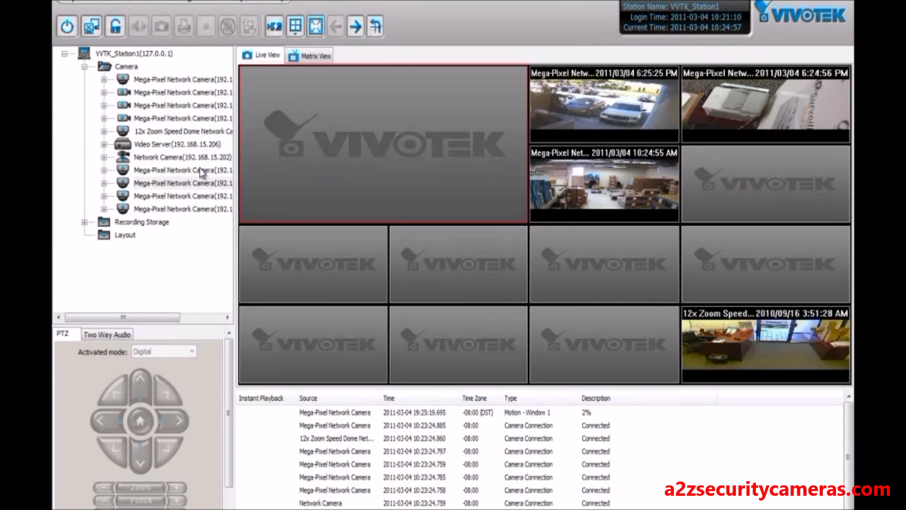
pyautogui.moveTo(201, 159); pyautogui.dragTo(291, 144)
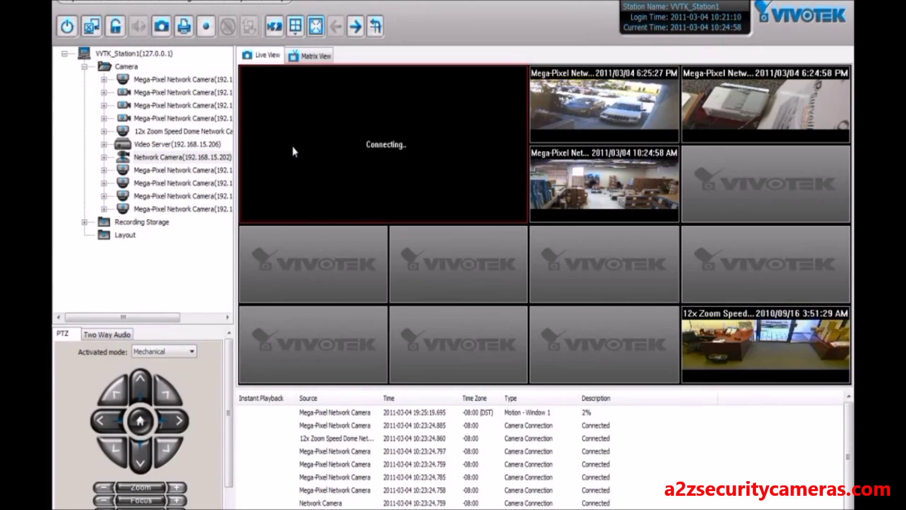
# - Place the fourth and third Mega-Pixel cameras side by side below the large cell, and the first above the second directly beside it
pyautogui.click(212, 122)
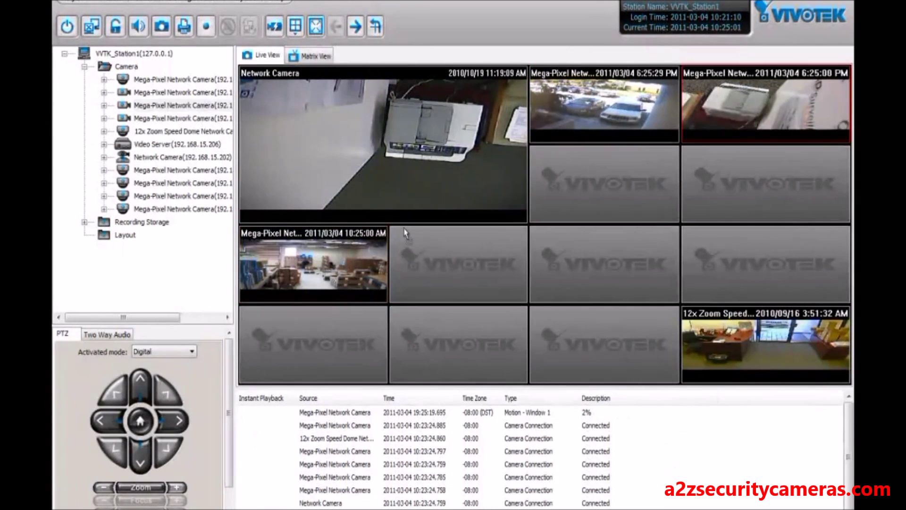
pyautogui.moveTo(400, 231); pyautogui.dragTo(399, 230)
pyautogui.click(205, 92)
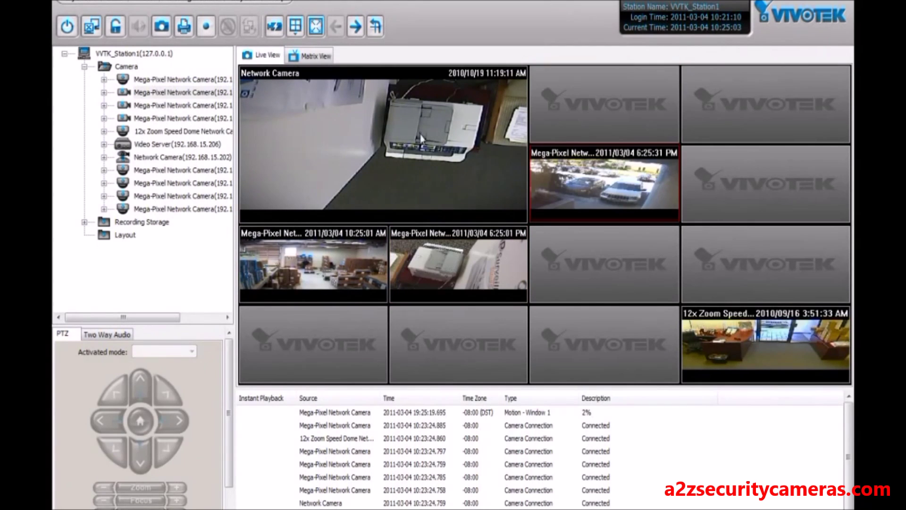
pyautogui.moveTo(213, 84); pyautogui.dragTo(557, 94)
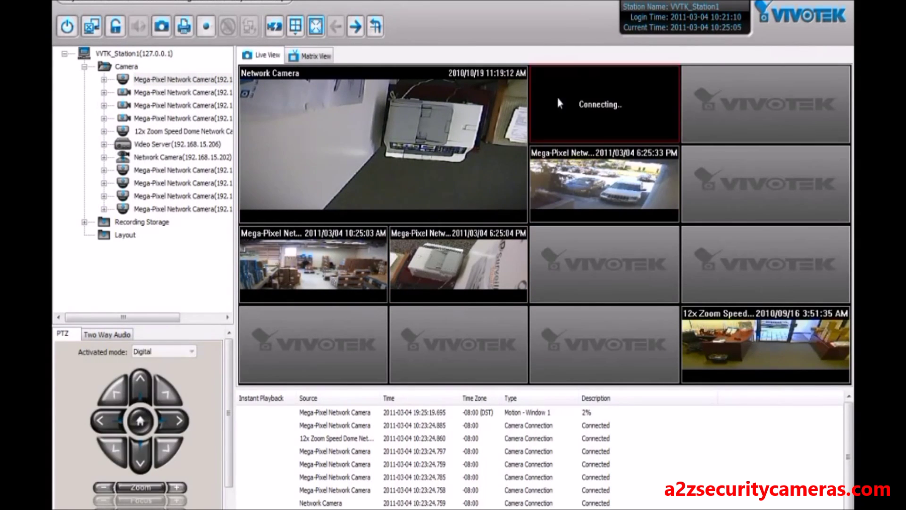
# - Place the last four Mega-Pixel cameras: three along the bottom row from its start, and the final one directly above the third
pyautogui.doubleClick(193, 171)
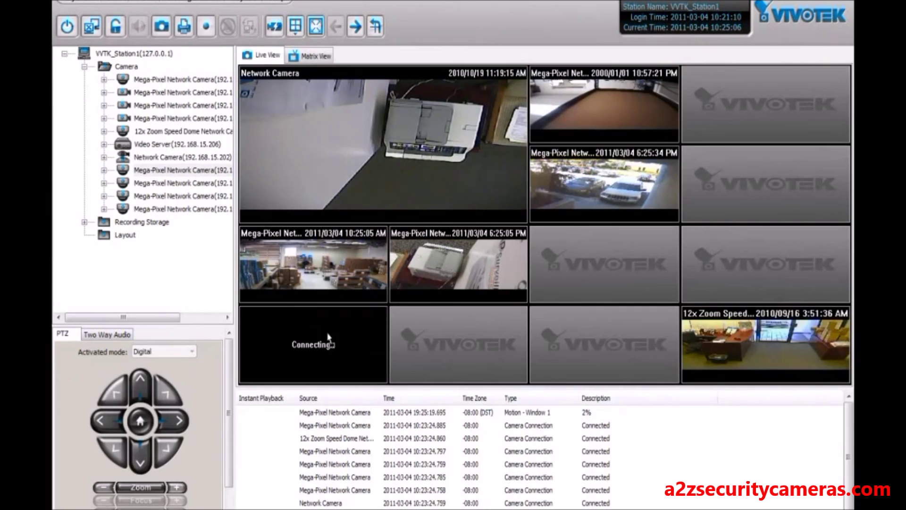
pyautogui.doubleClick(198, 183)
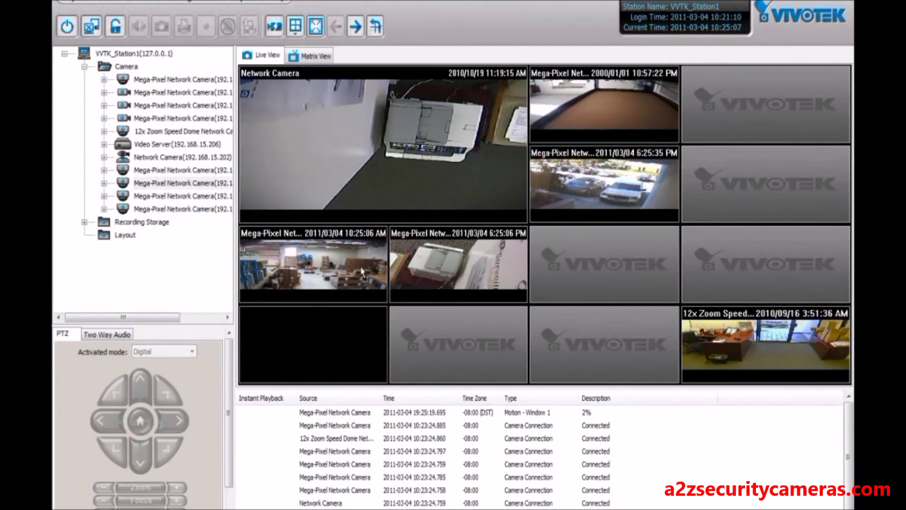
pyautogui.doubleClick(218, 209)
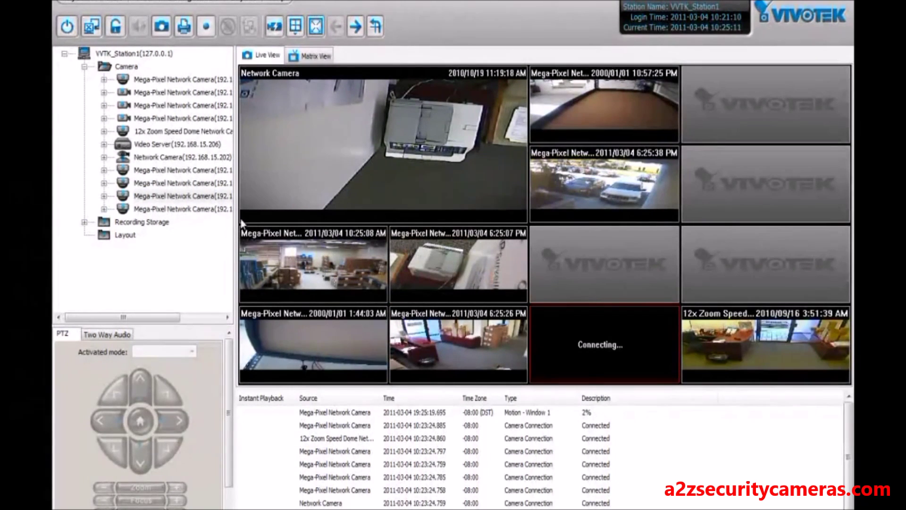
pyautogui.moveTo(225, 216); pyautogui.dragTo(592, 242)
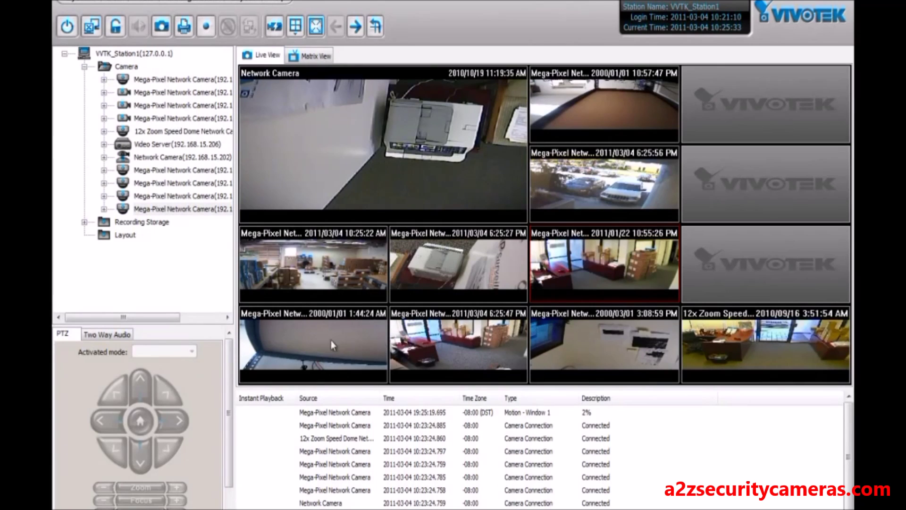
# - Show the 12x Zoom Speed Dome feed in single view and return to the 1+12 layout
pyautogui.click(164, 131)
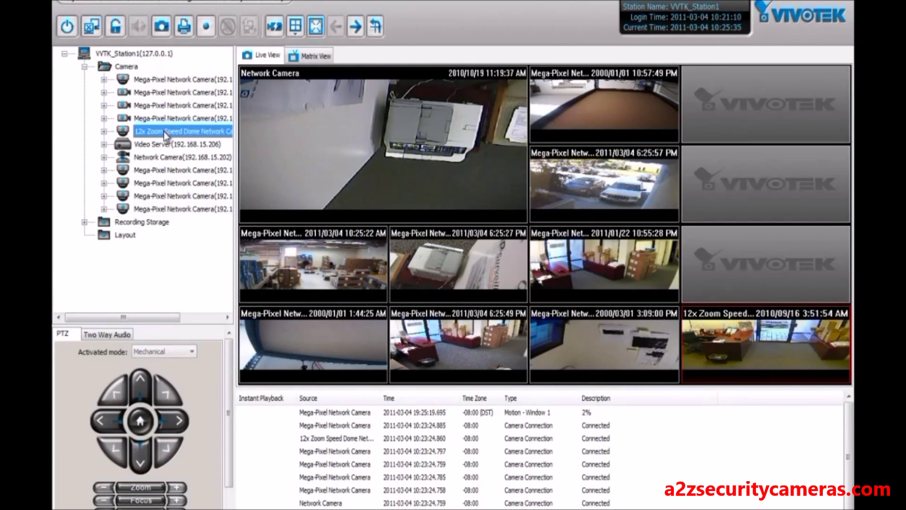
pyautogui.doubleClick(164, 132)
pyautogui.click(456, 284)
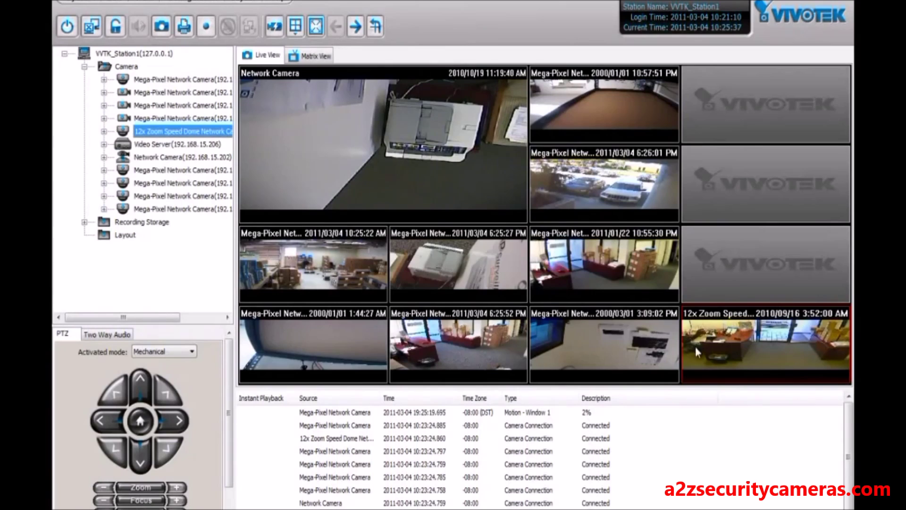
pyautogui.doubleClick(724, 357)
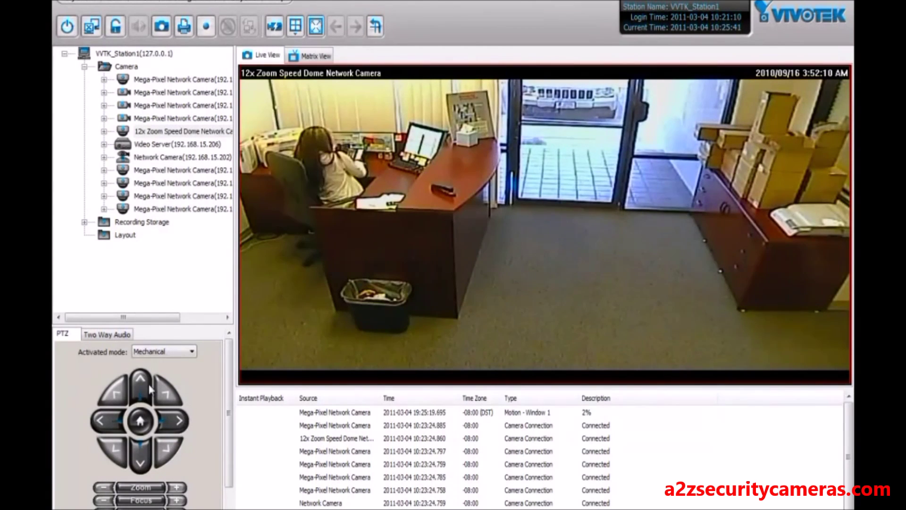
pyautogui.doubleClick(432, 243)
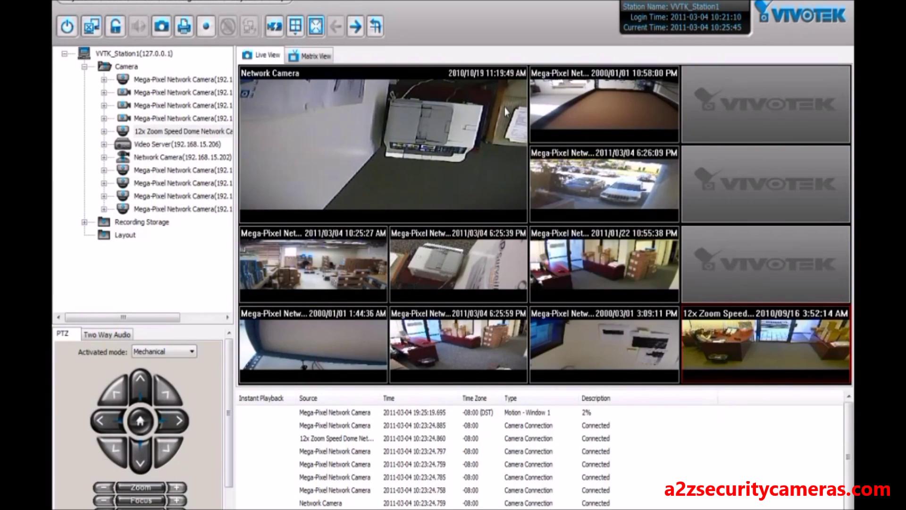
# - Examine the Network Camera's activated PTZ mode in single view, then the last Mega-Pixel camera's office feed, returning to 1+12 after each
pyautogui.doubleClick(474, 123)
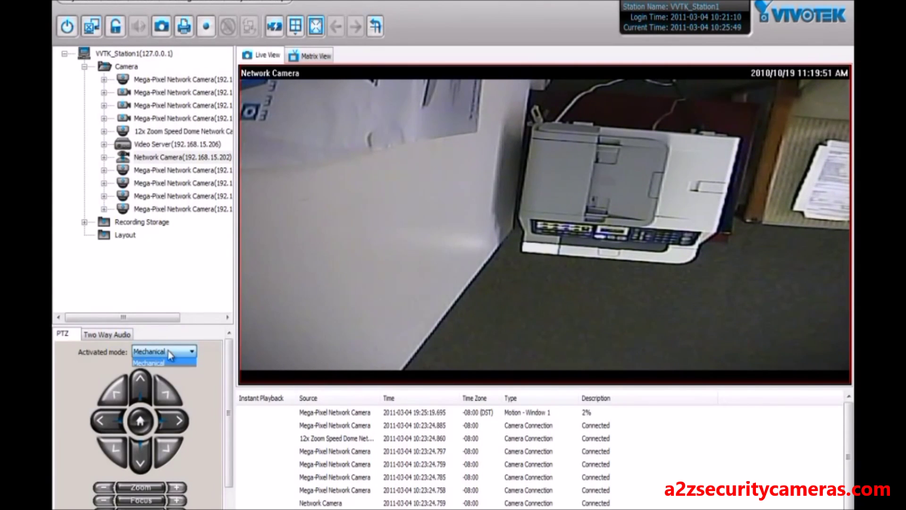
pyautogui.doubleClick(295, 299)
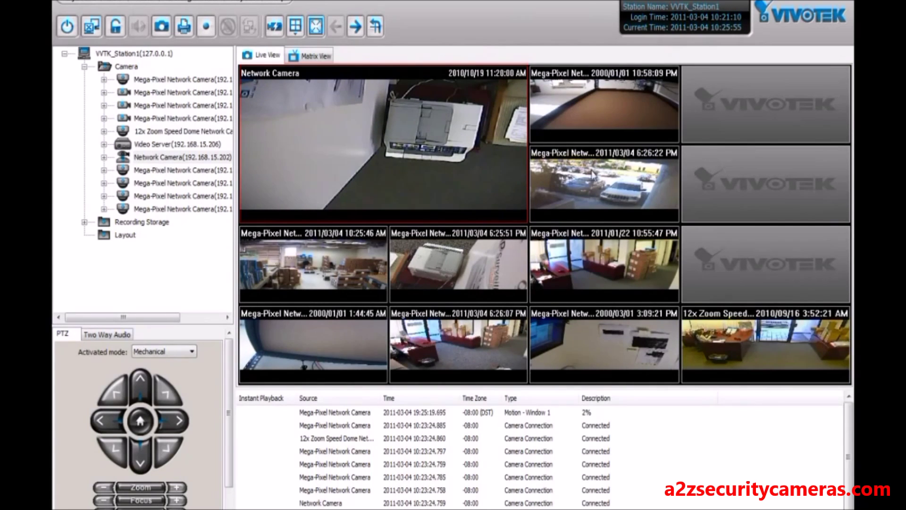
pyautogui.click(583, 256)
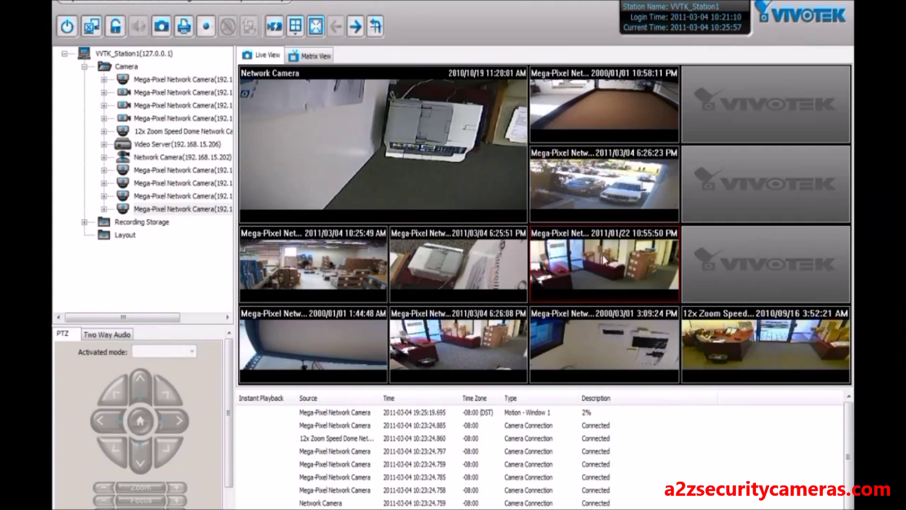
pyautogui.doubleClick(572, 259)
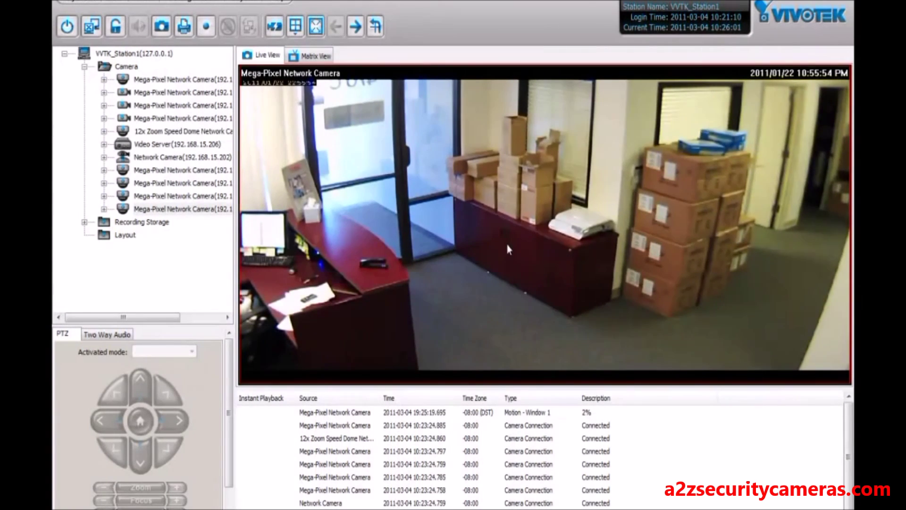
pyautogui.doubleClick(509, 249)
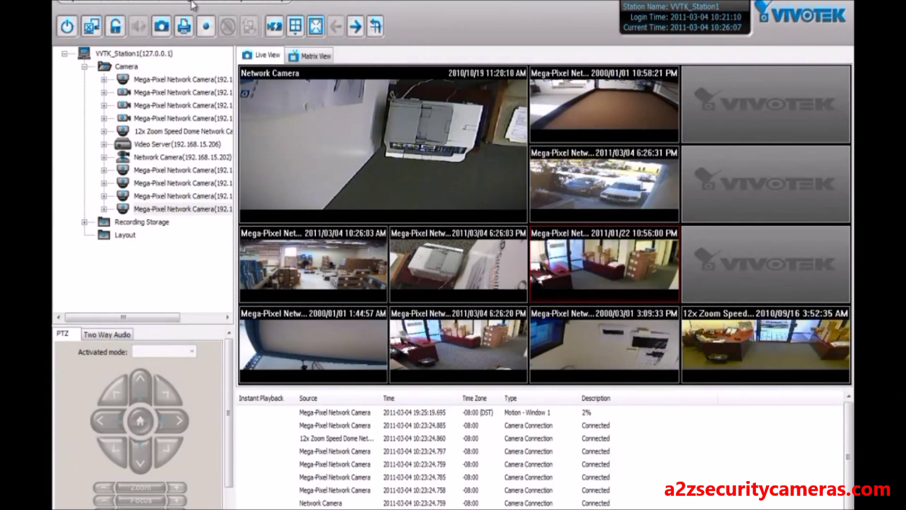
# - In the station's recording storage settings, add the local path C:\ to DefaultGroup with 2 GB reserved
pyautogui.click(213, 2)
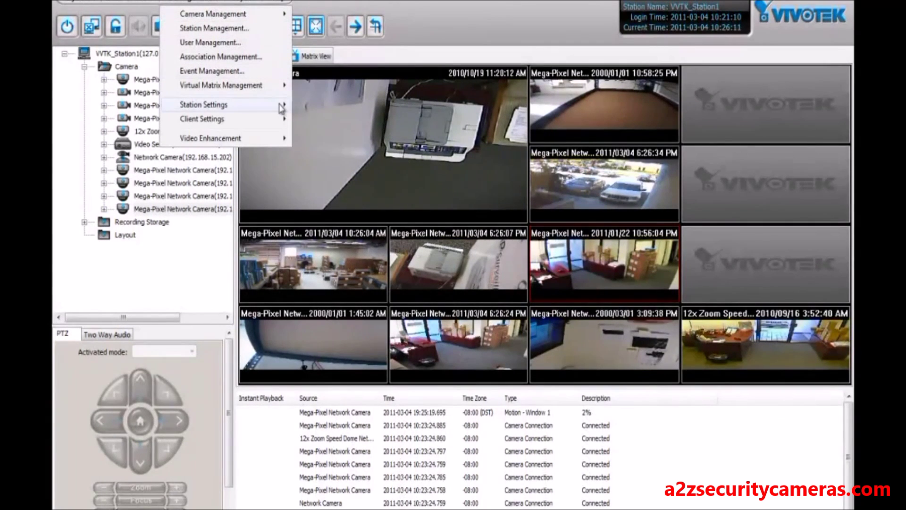
pyautogui.moveTo(282, 106)
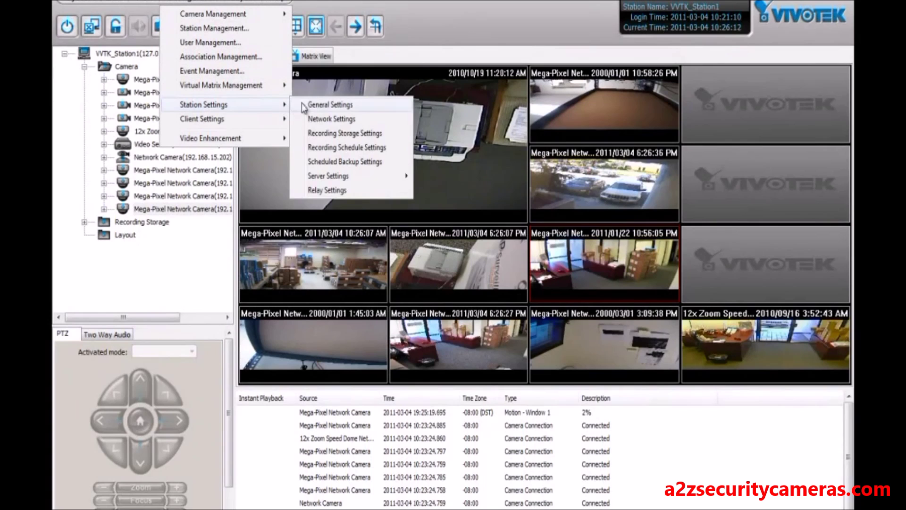
pyautogui.click(341, 134)
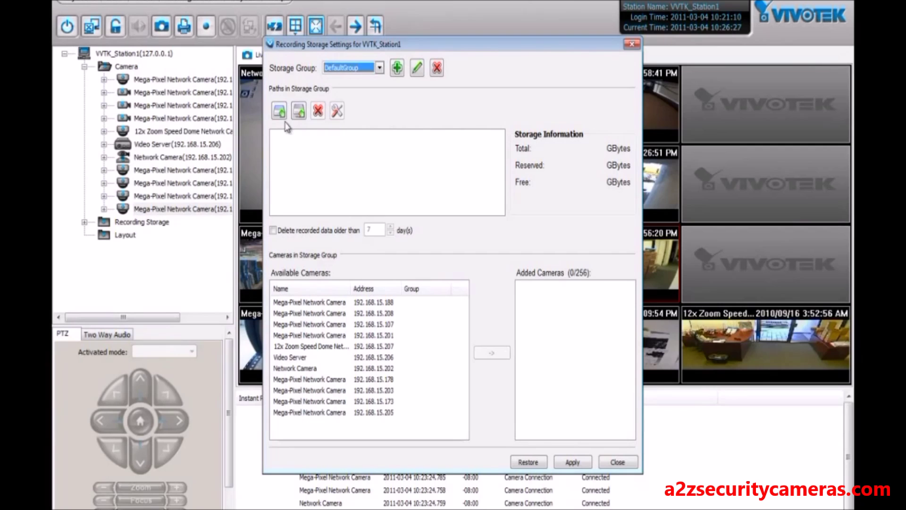
pyautogui.click(279, 111)
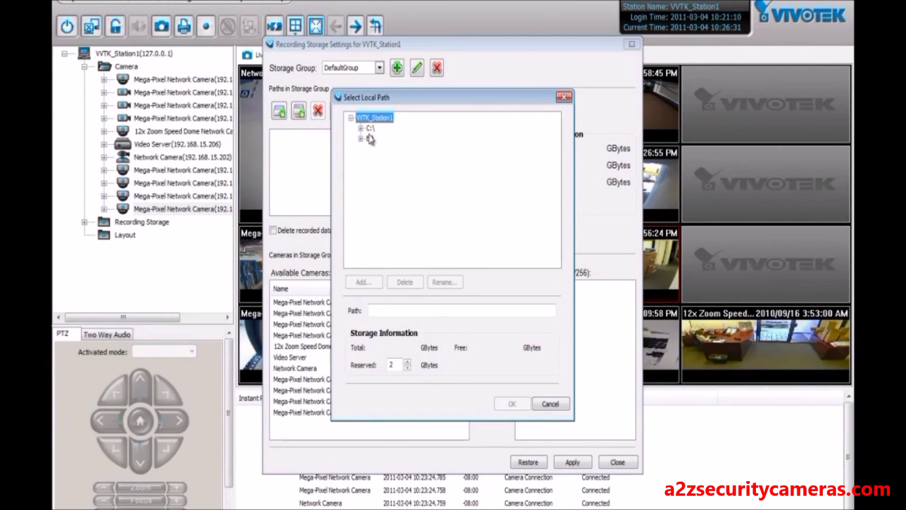
pyautogui.click(370, 128)
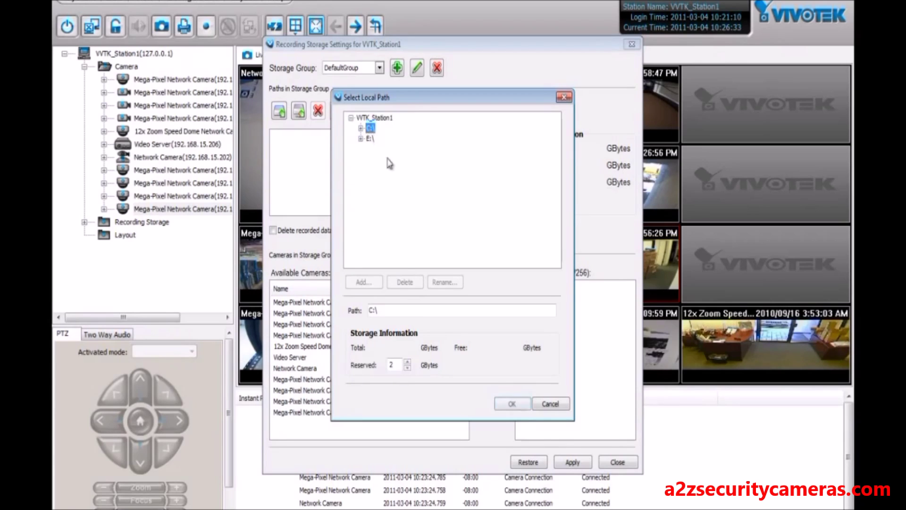
pyautogui.click(360, 128)
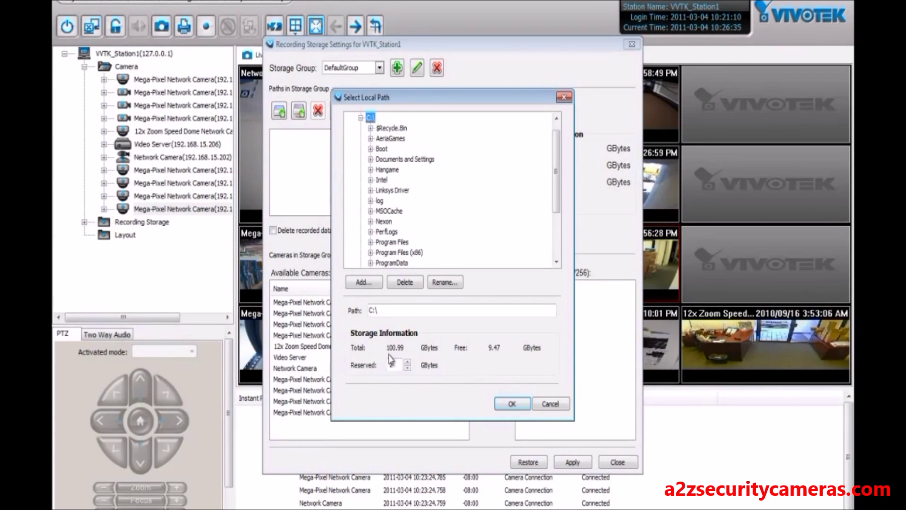
pyautogui.moveTo(402, 364); pyautogui.dragTo(388, 365)
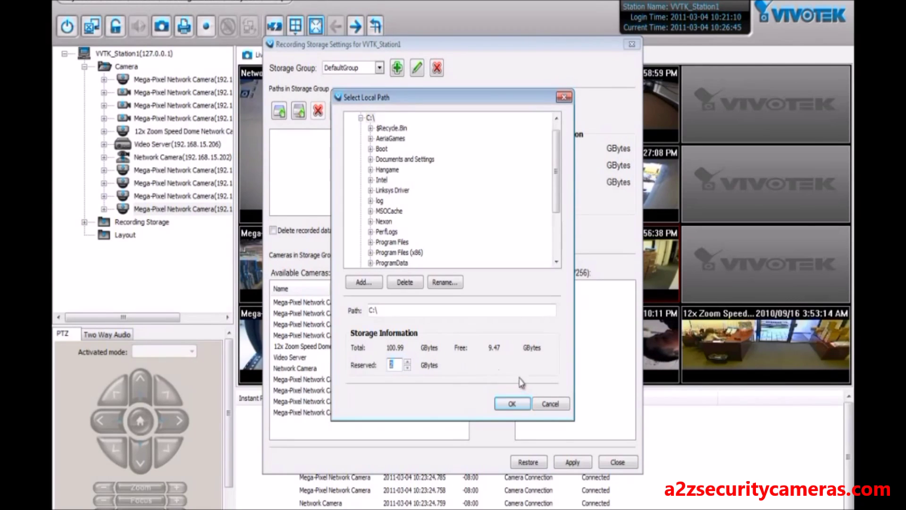
pyautogui.click(556, 401)
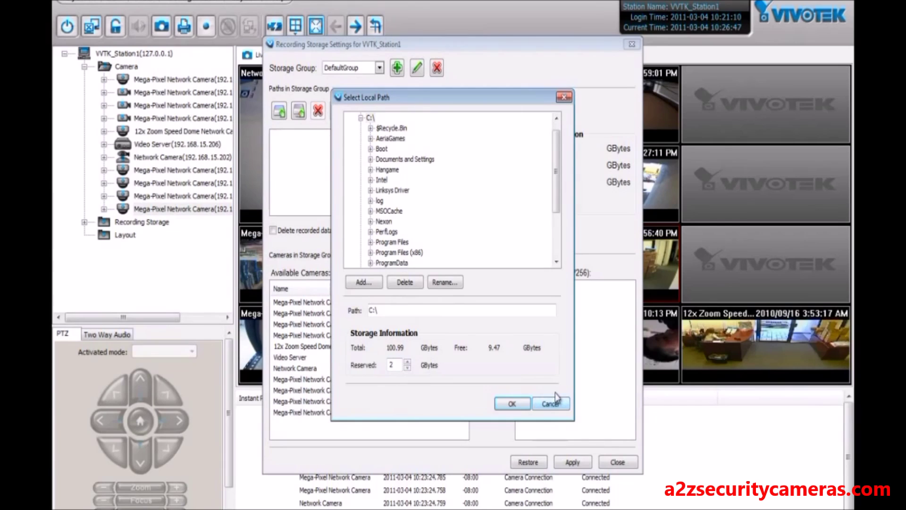
pyautogui.click(525, 405)
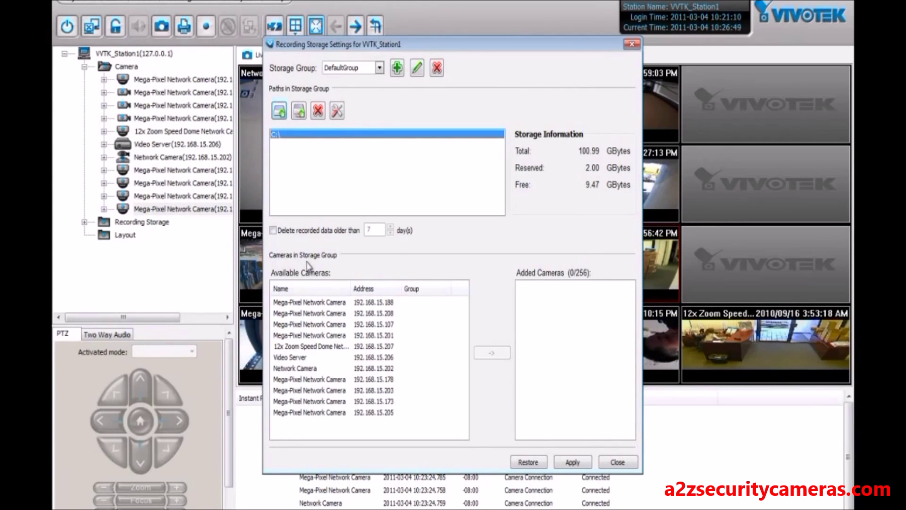
# - Add the Mega-Pixel cameras 192.168.15.188, 192.168.15.208 and 192.168.15.107 to DefaultGroup, and apply the storage settings
pyautogui.click(361, 303)
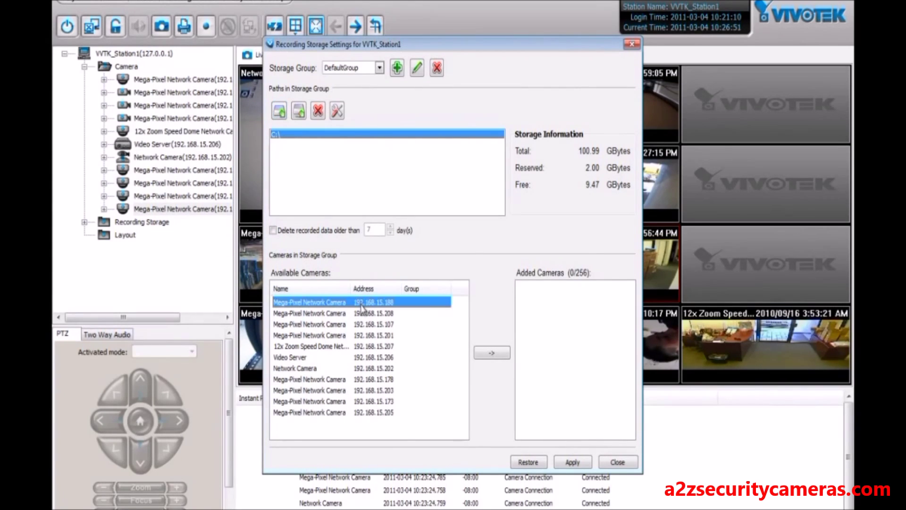
pyautogui.click(495, 356)
pyautogui.click(419, 313)
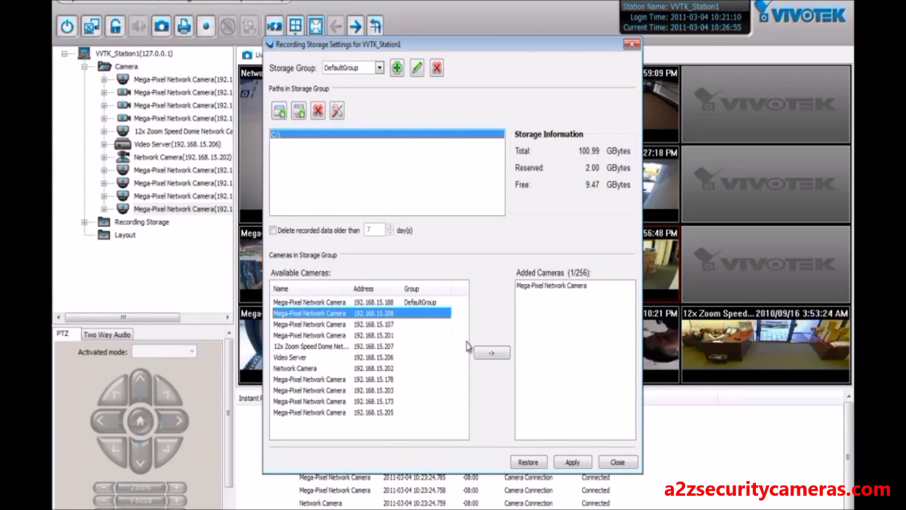
pyautogui.click(492, 353)
pyautogui.click(439, 325)
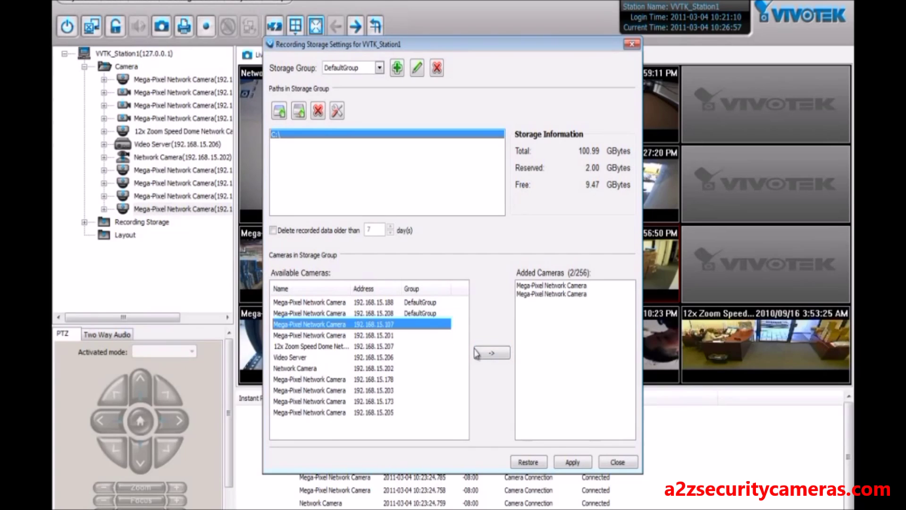
pyautogui.click(492, 353)
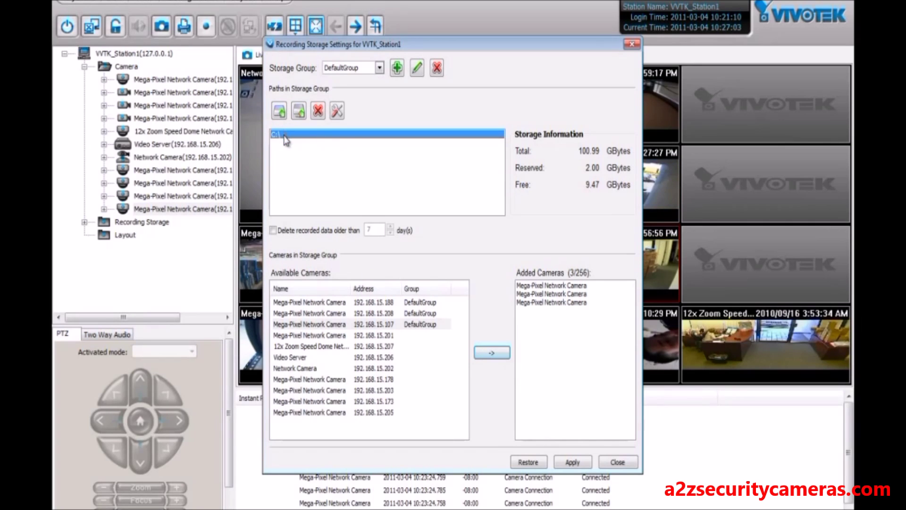
pyautogui.click(562, 461)
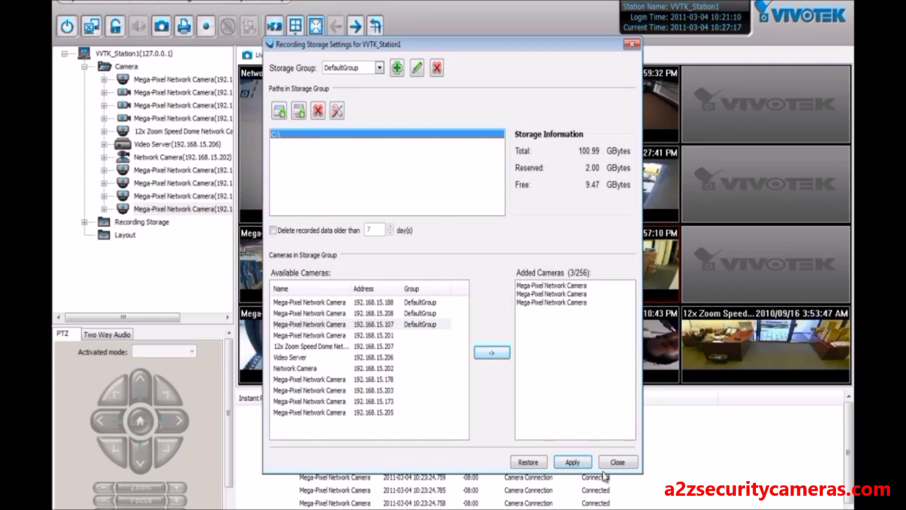
pyautogui.click(615, 462)
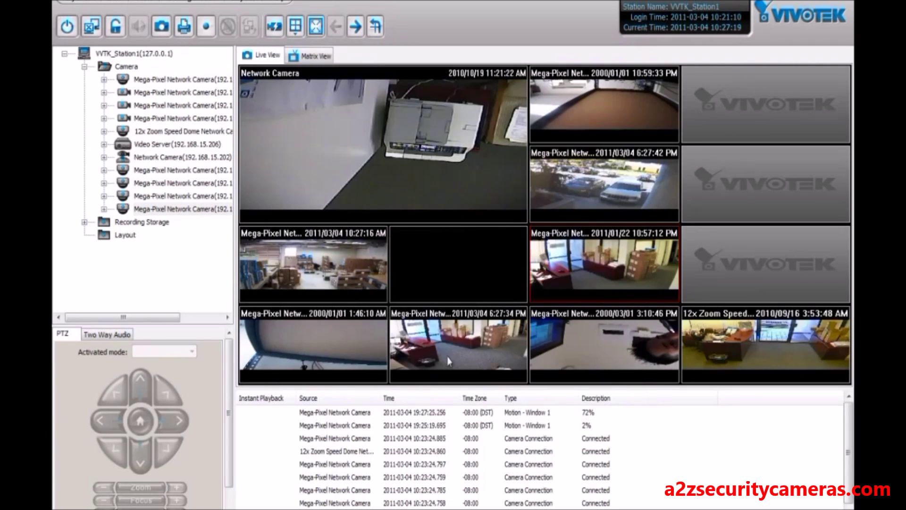
# - Expand DefaultGroup under Recording Storage and check the manual recording options of its first camera
pyautogui.click(85, 221)
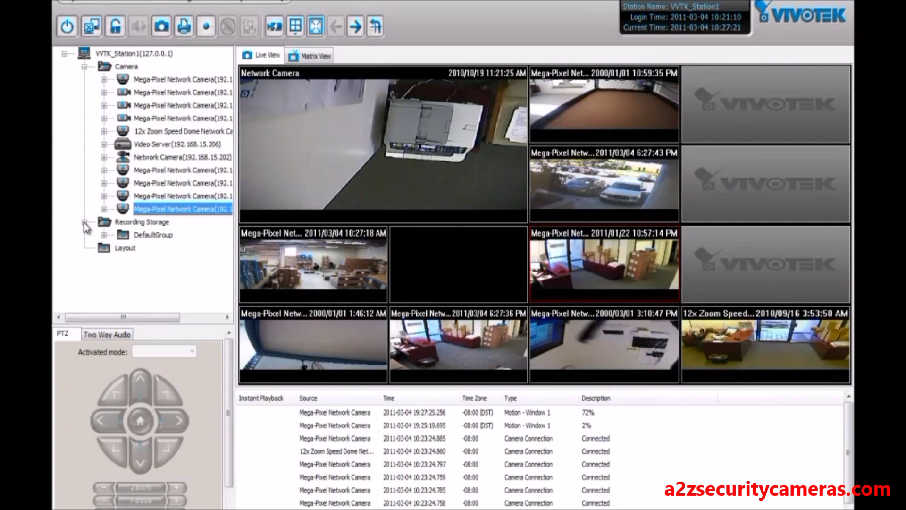
pyautogui.click(104, 235)
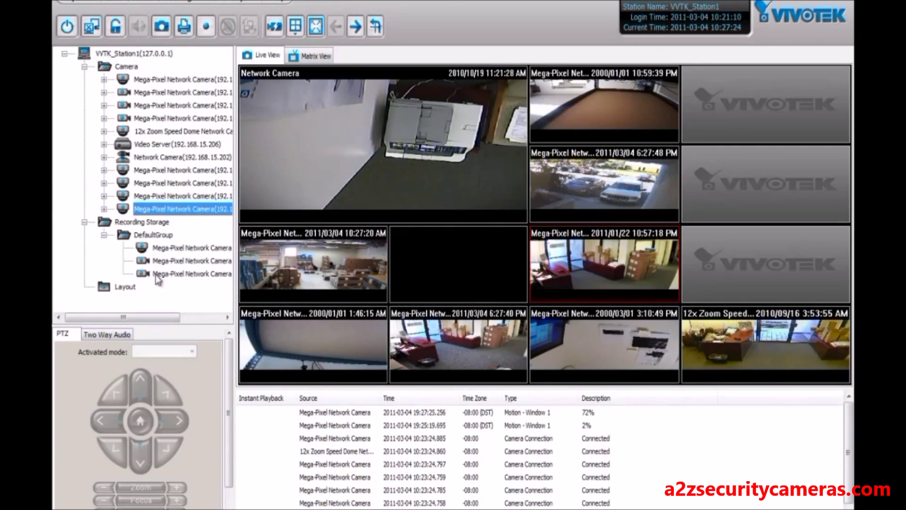
pyautogui.doubleClick(159, 249)
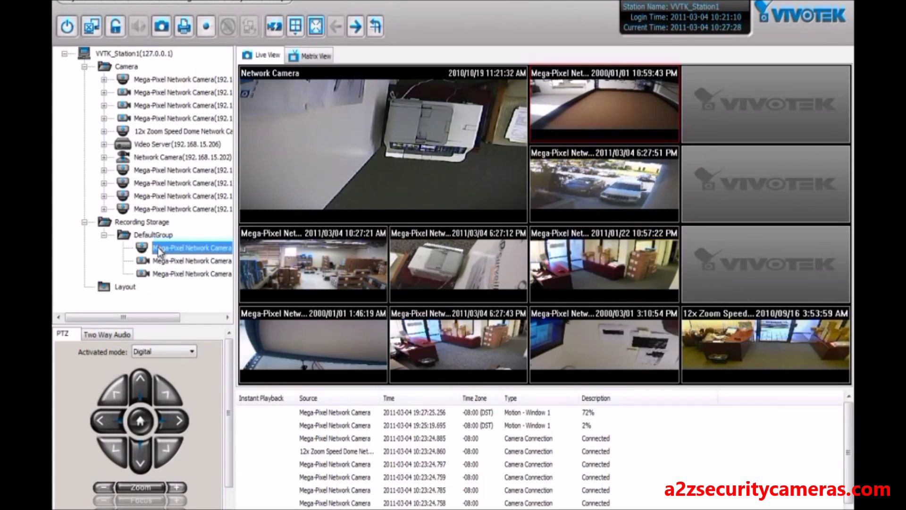
pyautogui.rightClick(159, 249)
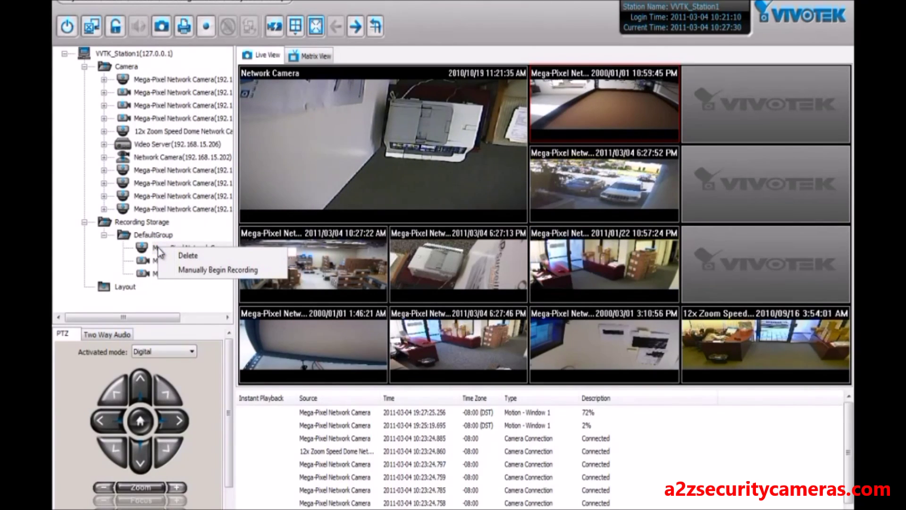
pyautogui.click(156, 261)
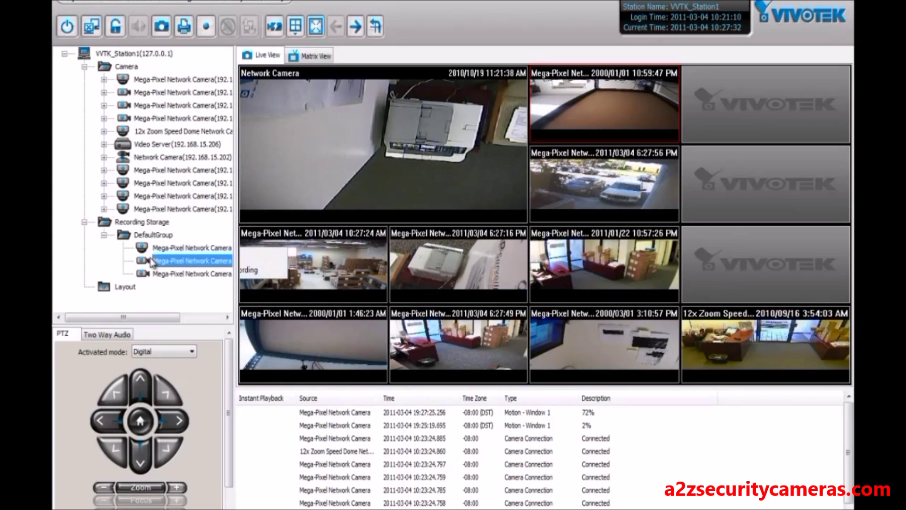
# - In the station's recording storage settings, create a new storage group named hdd2
pyautogui.click(217, 2)
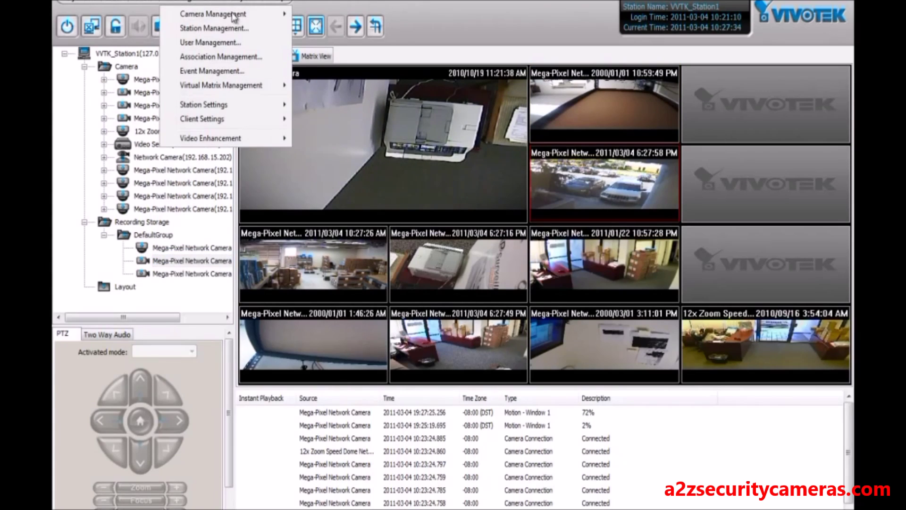
pyautogui.moveTo(286, 110)
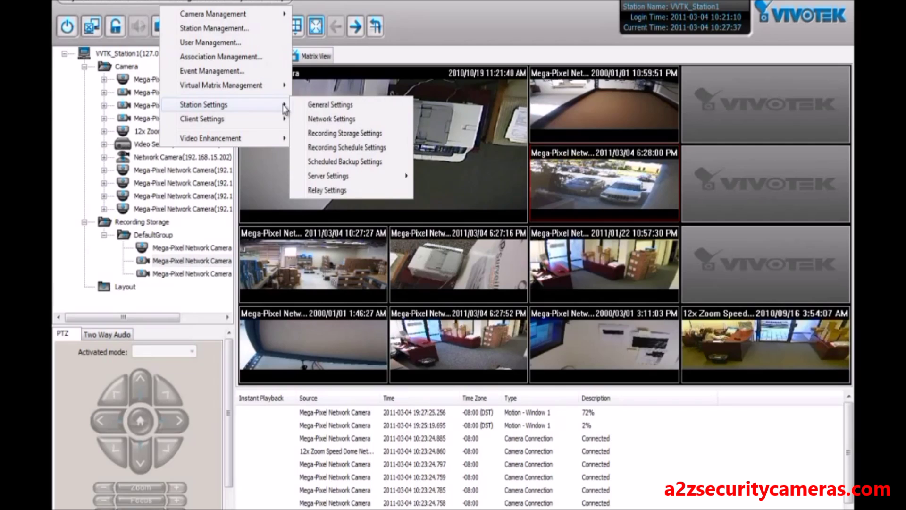
pyautogui.click(353, 135)
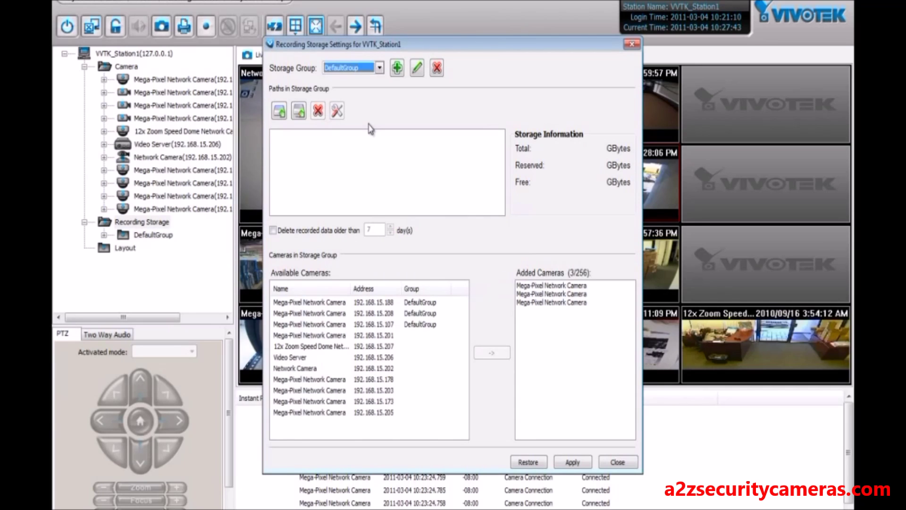
pyautogui.click(398, 69)
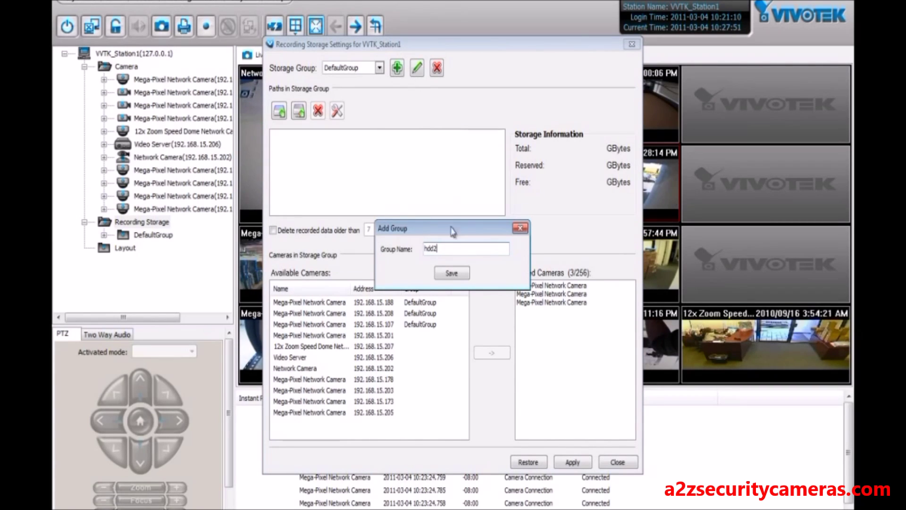
pyautogui.click(451, 273)
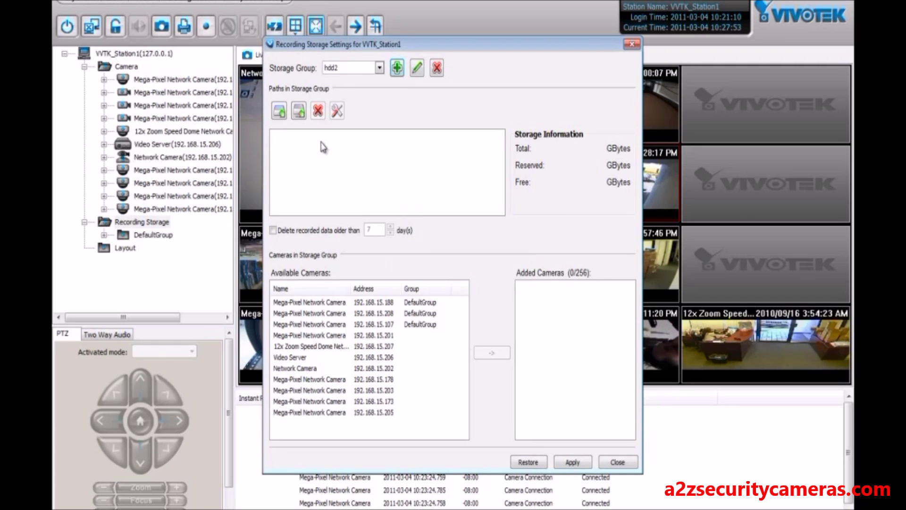
# - Add the local path E:\ to the hdd2 storage group with 2 GB reserved
pyautogui.click(280, 113)
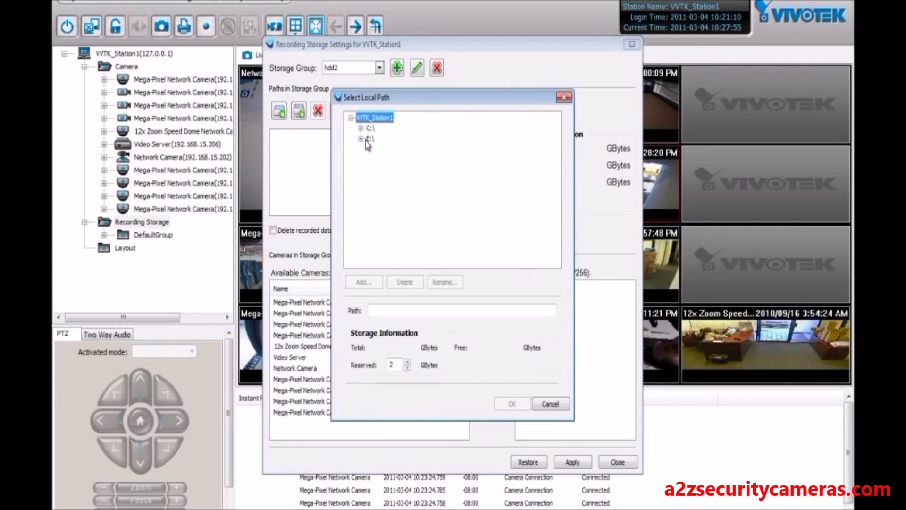
pyautogui.click(369, 138)
pyautogui.click(514, 404)
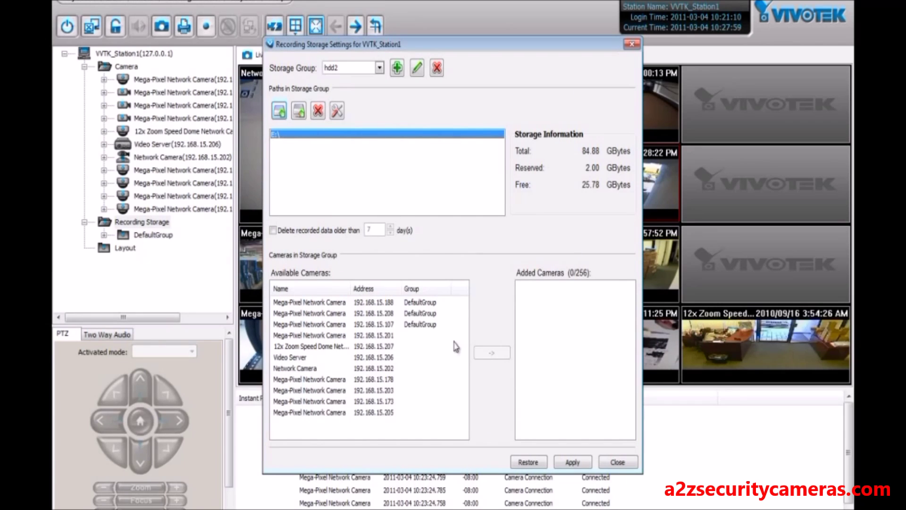
# - Add Mega-Pixel camera 192.168.15.201, the 12x Zoom Speed Dome and the Video Server to hdd2, apply the settings and close them
pyautogui.click(379, 336)
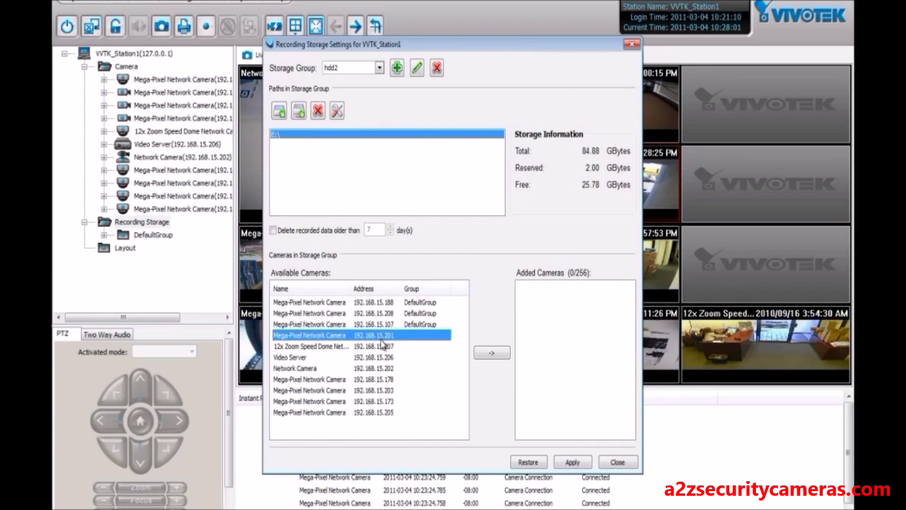
pyautogui.hotkey('shift', 'Down')
pyautogui.hotkey('shift', 'Down')
pyautogui.click(497, 354)
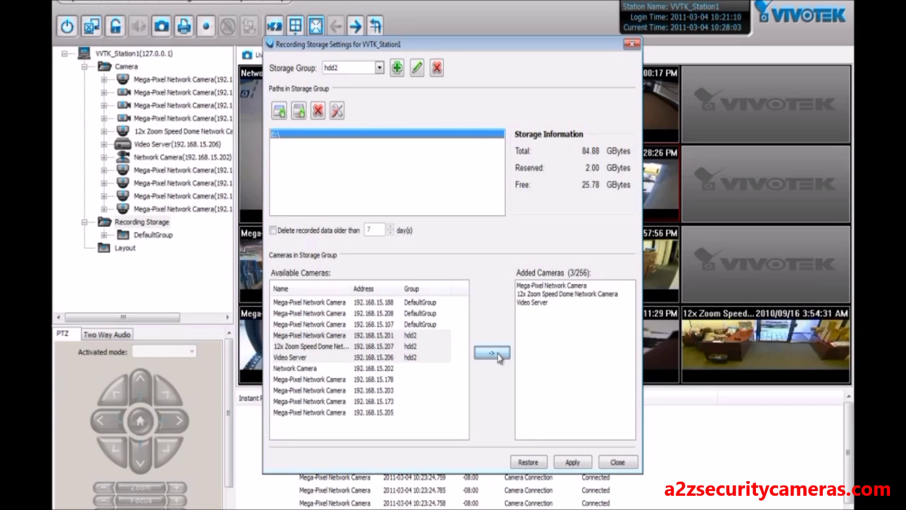
pyautogui.click(573, 463)
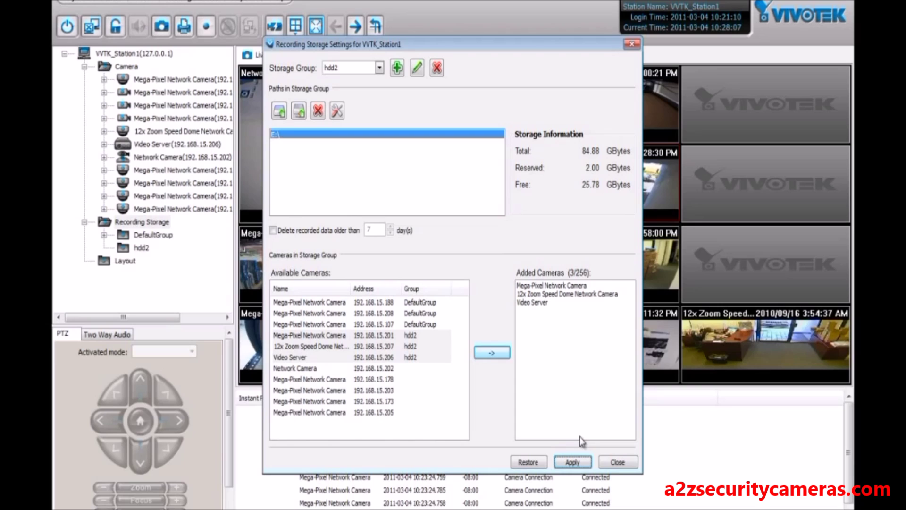
pyautogui.click(616, 462)
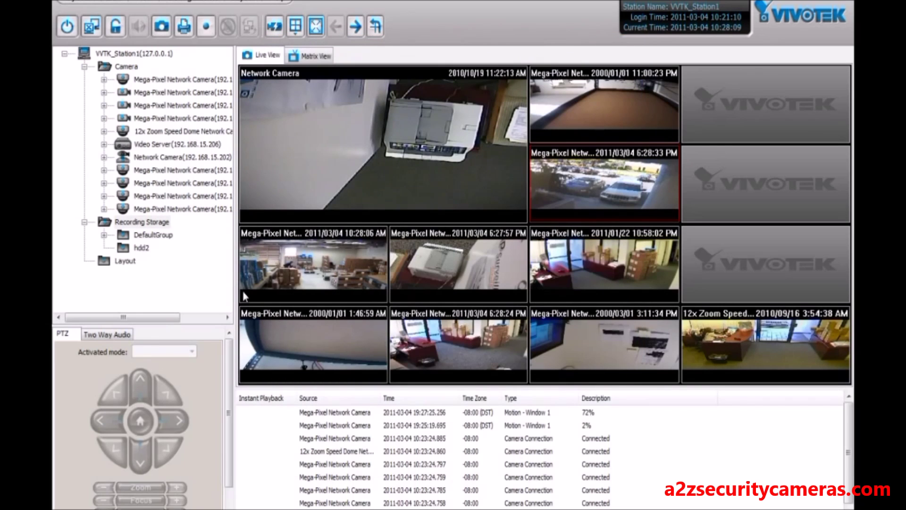
# - Check the DefaultGroup and hdd2 entries under Recording Storage in the station tree
pyautogui.click(144, 236)
pyautogui.click(148, 248)
pyautogui.press('Left')
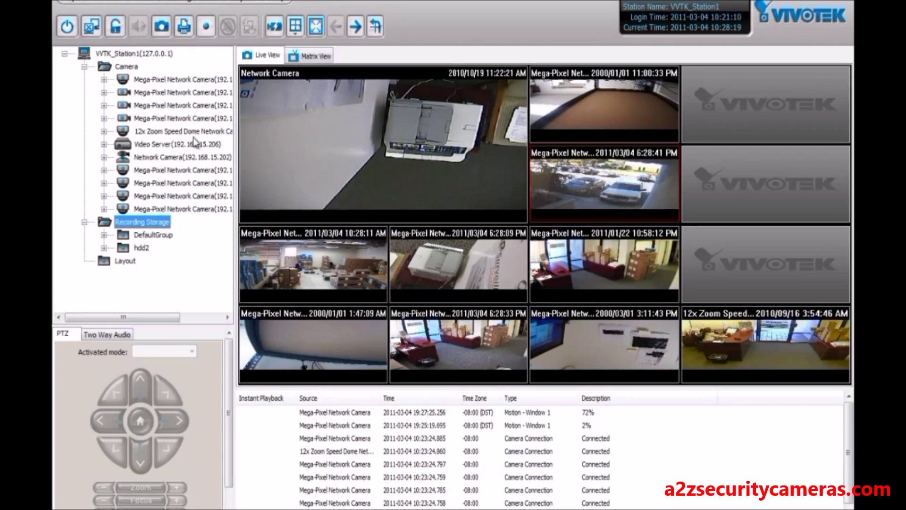
# - In Station Management, insert the sub-station at address 192.168.15.157 with its password and communication port 3454
pyautogui.click(220, 4)
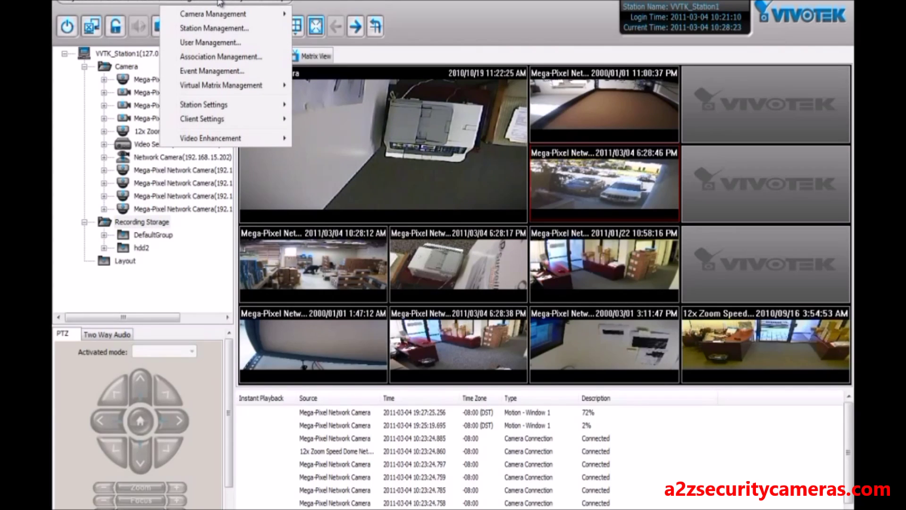
pyautogui.click(216, 27)
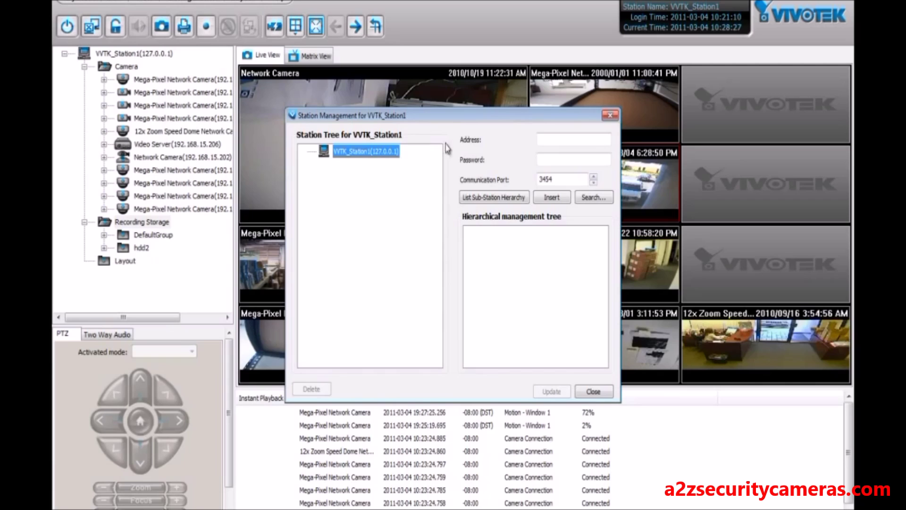
pyautogui.click(556, 141)
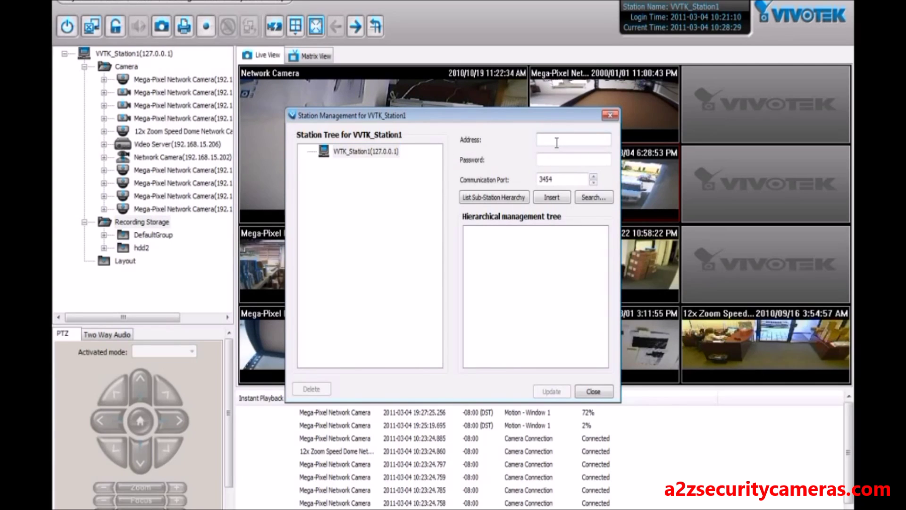
pyautogui.write('192.168.15.157')
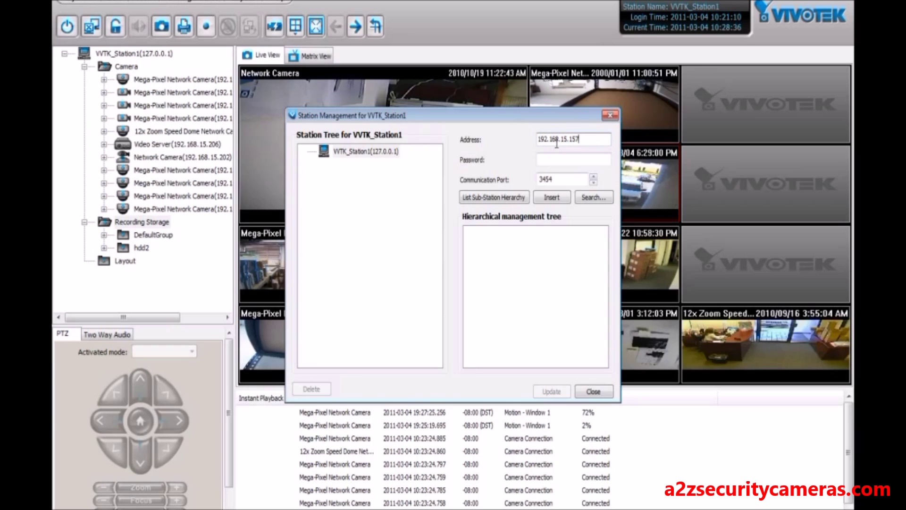
pyautogui.press('Tab')
pyautogui.click(569, 198)
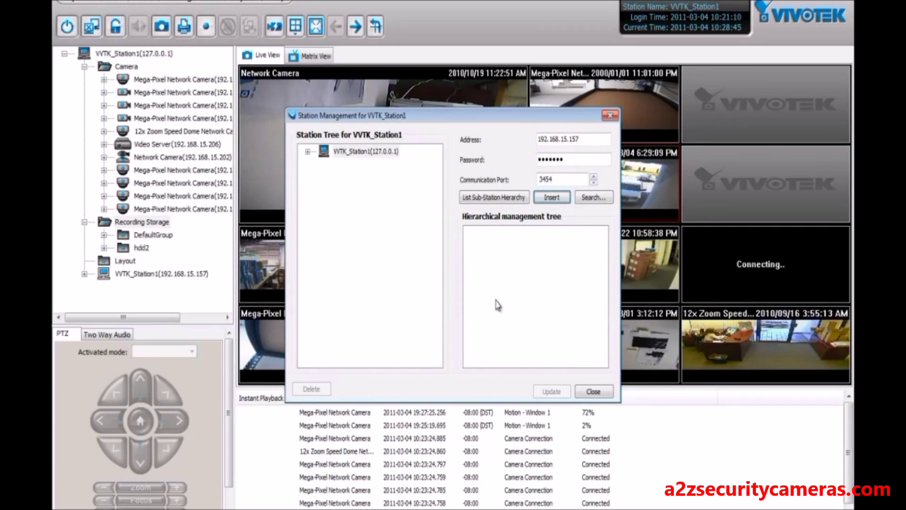
# - Try to update the inserted station 192.168.15.157 without re-entering its password, and close Station Management
pyautogui.click(309, 153)
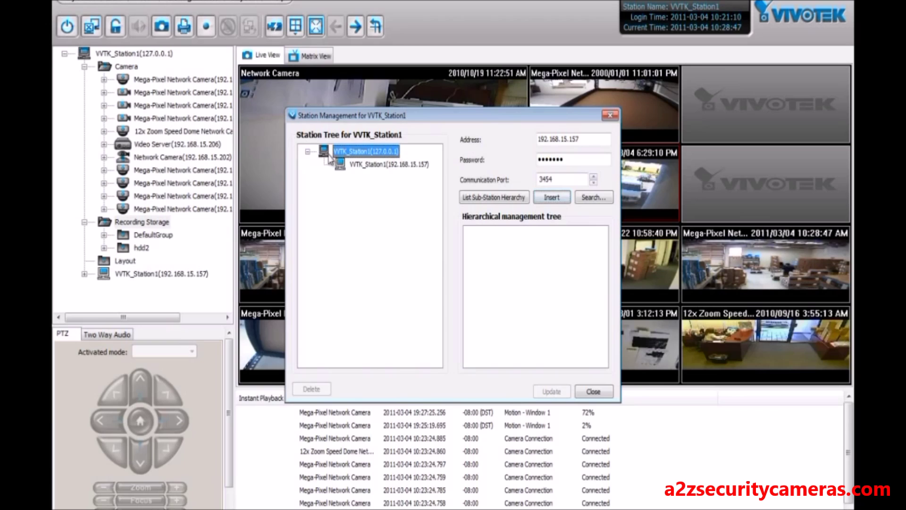
pyautogui.click(377, 165)
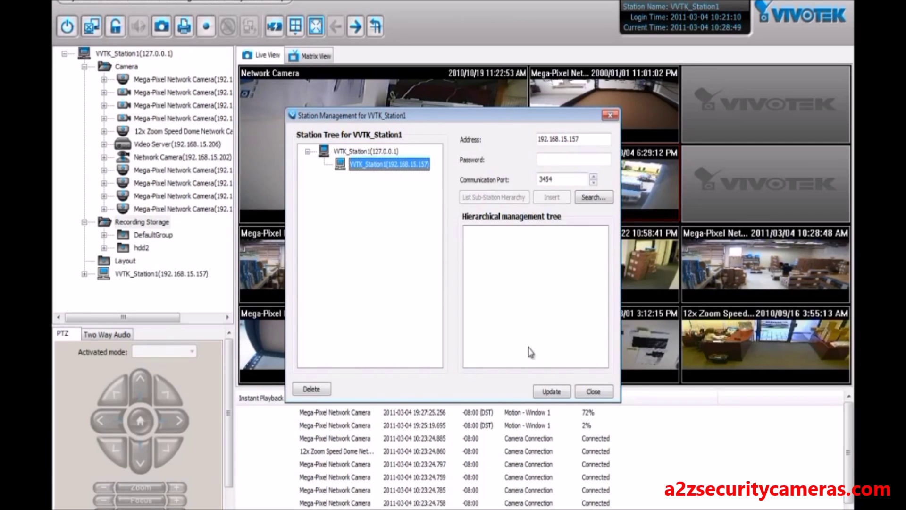
pyautogui.click(557, 392)
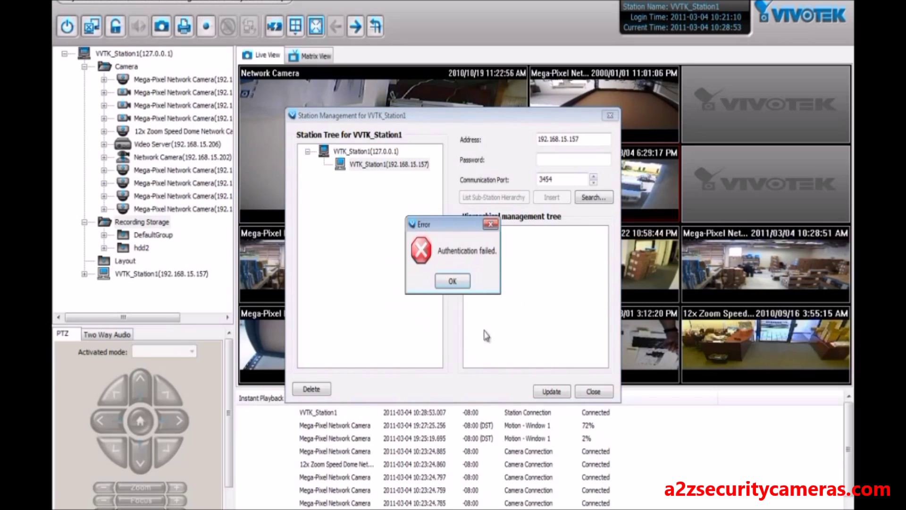
pyautogui.click(452, 281)
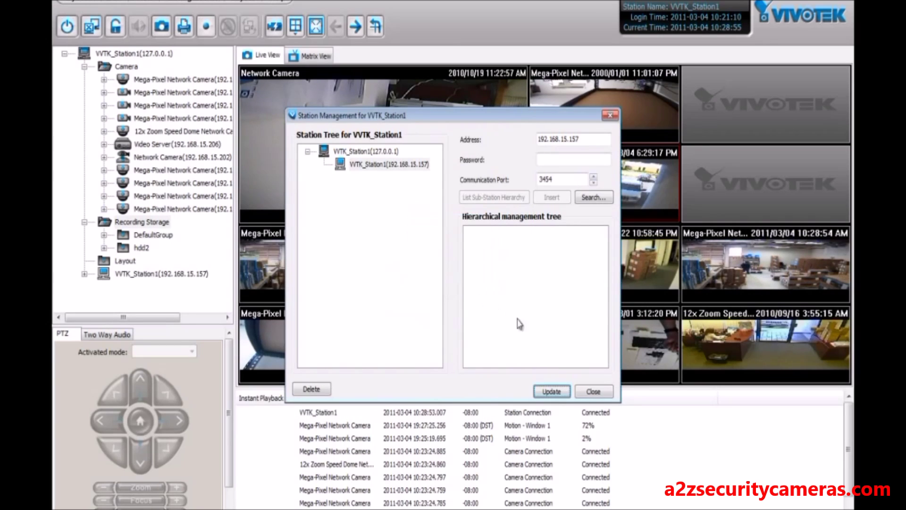
pyautogui.click(590, 394)
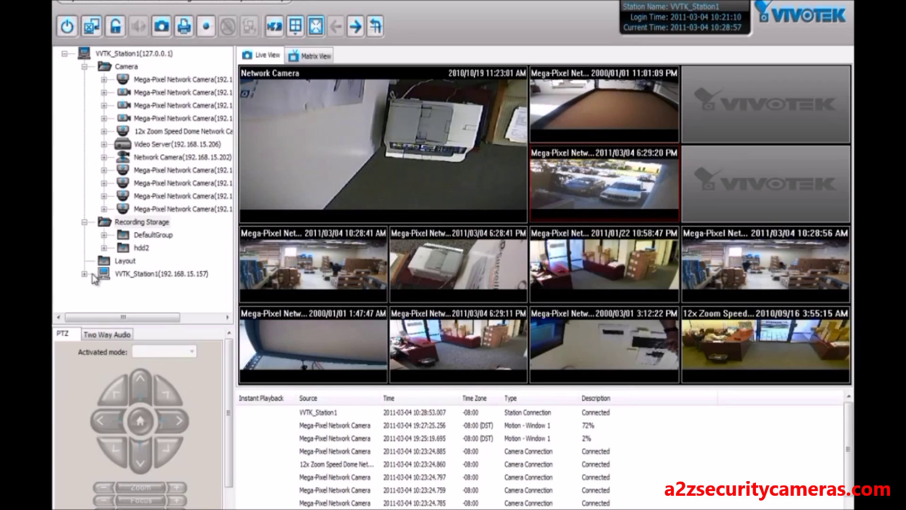
# - Expand the sub-station 192.168.15.157 and add its three Mega-Pixel cameras to the empty live view cells
pyautogui.click(116, 276)
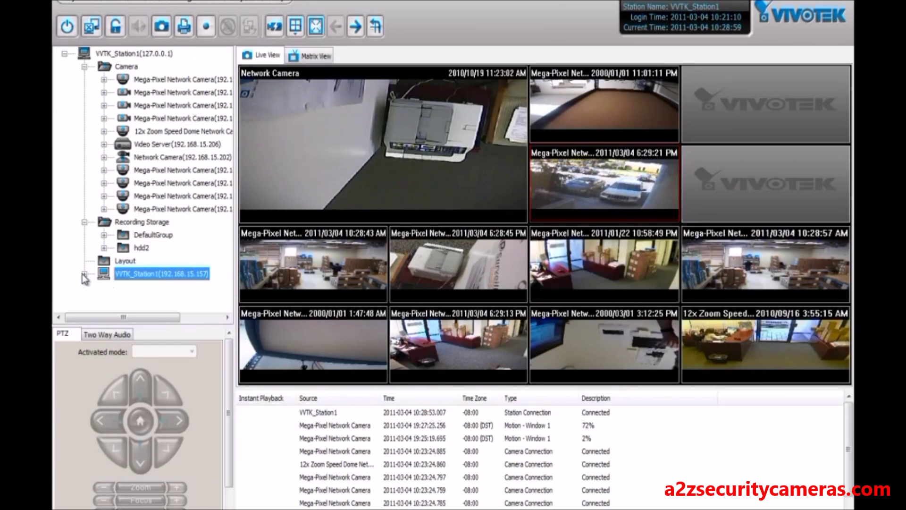
pyautogui.click(84, 274)
pyautogui.click(105, 287)
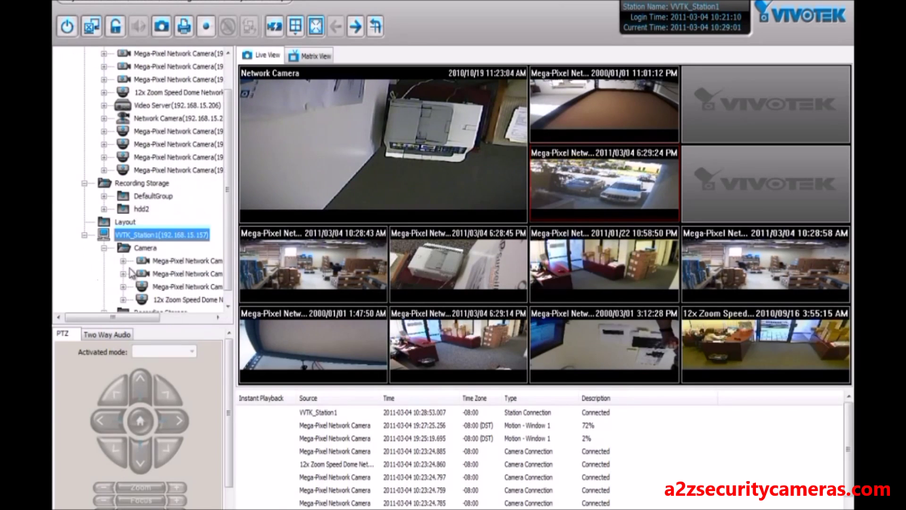
pyautogui.moveTo(147, 267); pyautogui.dragTo(697, 167)
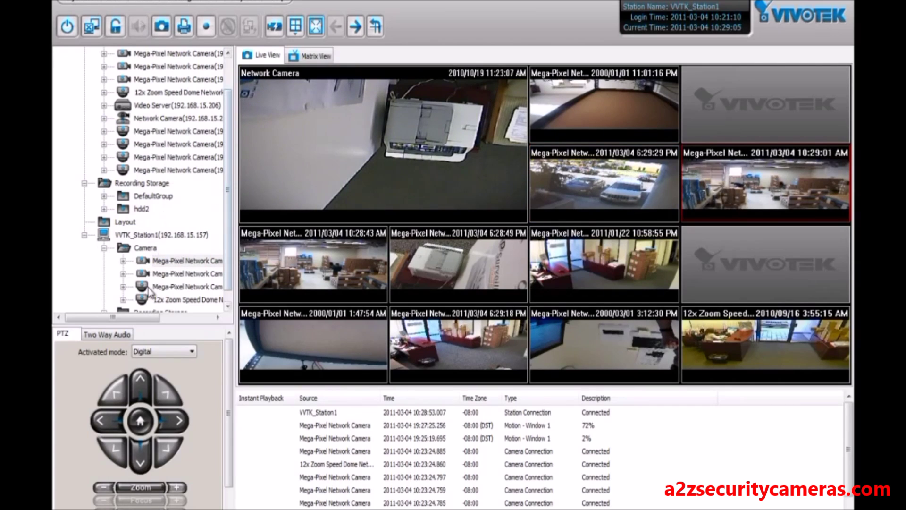
pyautogui.click(173, 274)
pyautogui.doubleClick(173, 275)
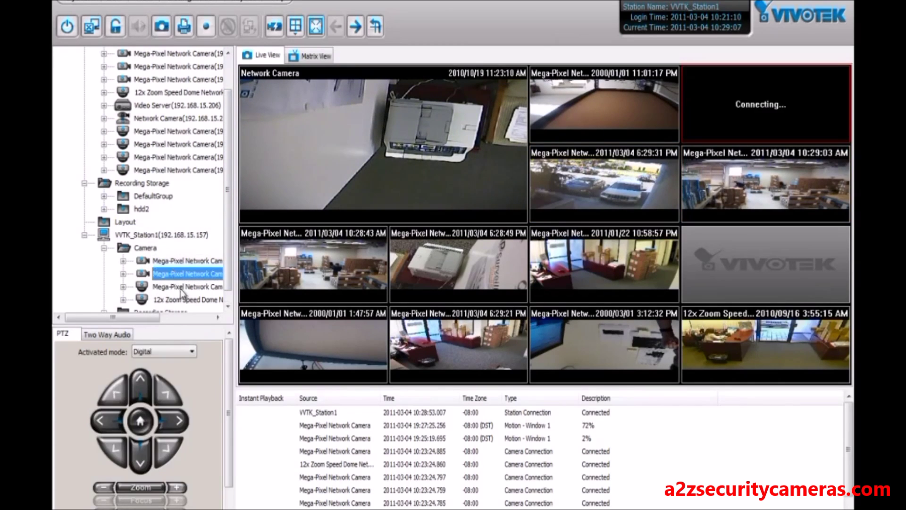
pyautogui.doubleClick(183, 289)
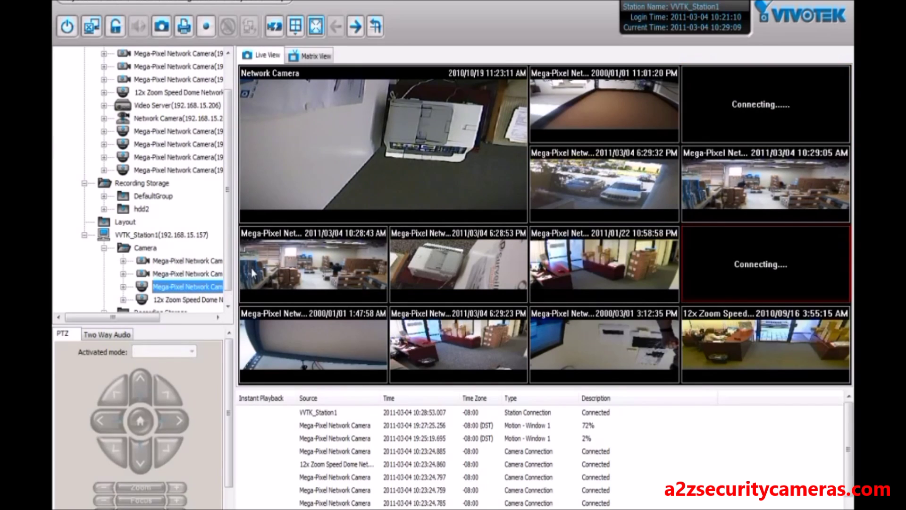
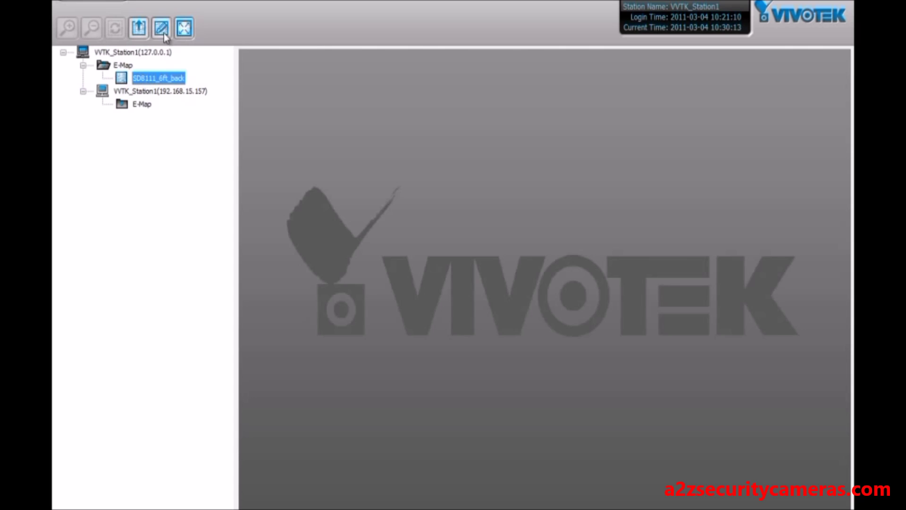
# - Put the SD8111_6ft_back E-Map into edit mode and place the first three Mega-Pixel cameras of the local station on it
pyautogui.click(164, 31)
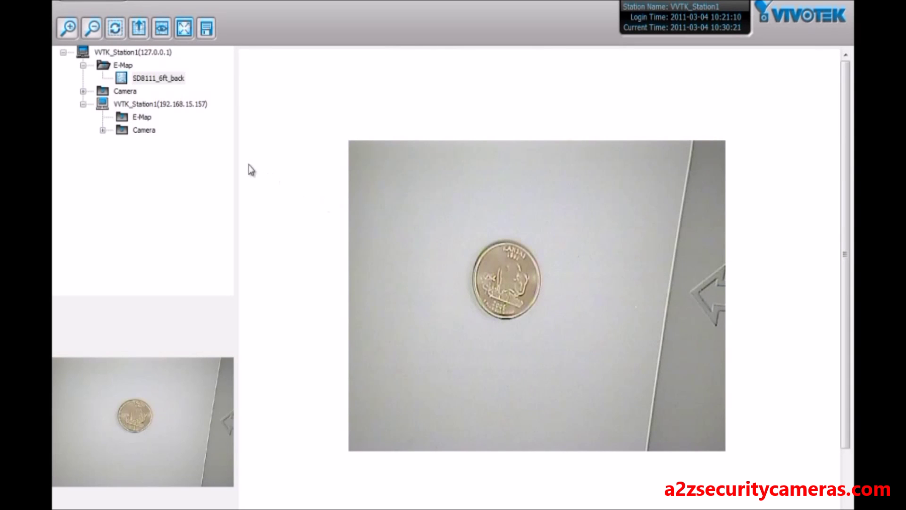
pyautogui.click(83, 92)
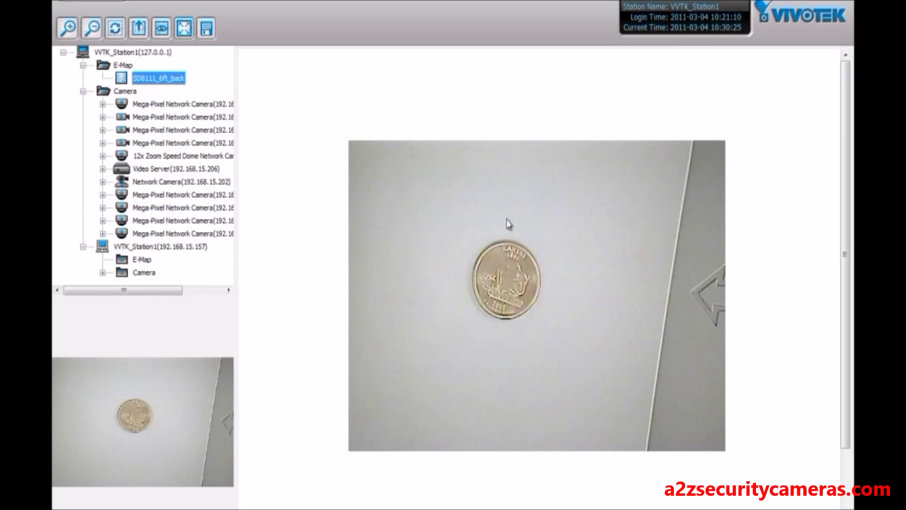
pyautogui.moveTo(197, 105); pyautogui.dragTo(364, 236)
pyautogui.moveTo(144, 115); pyautogui.dragTo(626, 264)
pyautogui.moveTo(186, 134); pyautogui.dragTo(679, 381)
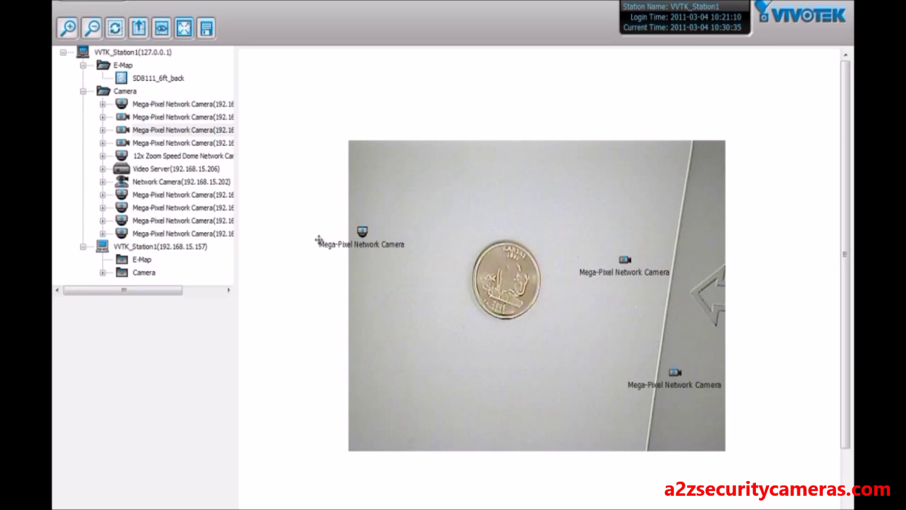
# - Check the first camera's DI-1 and DO-1 entries, and leave E-Map edit mode, applying the changes
pyautogui.click(102, 104)
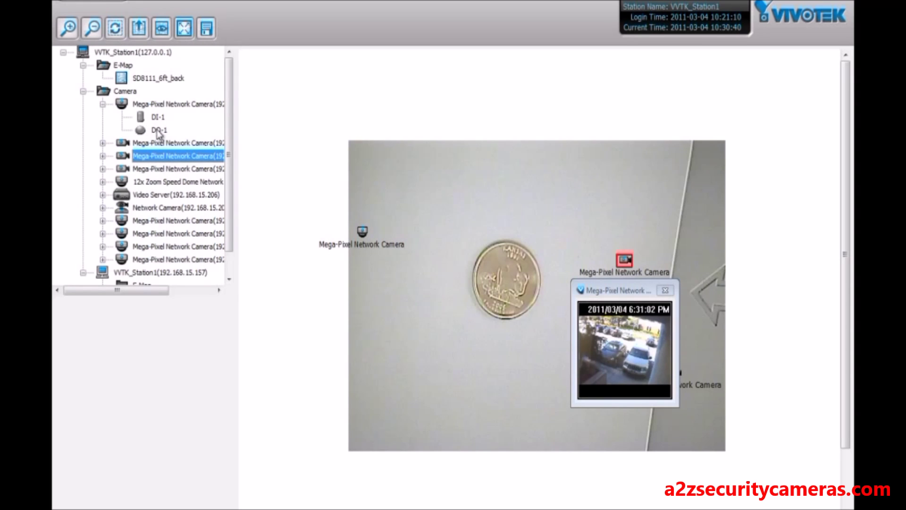
pyautogui.click(103, 104)
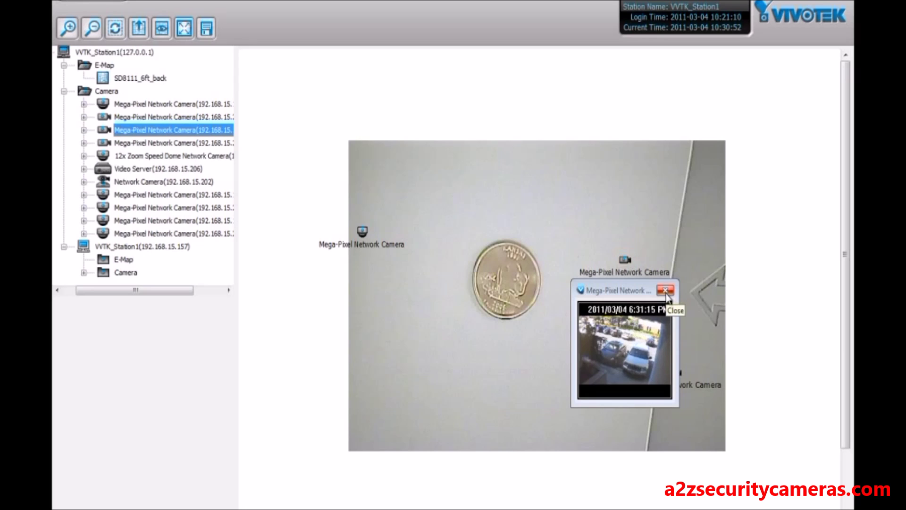
pyautogui.click(161, 30)
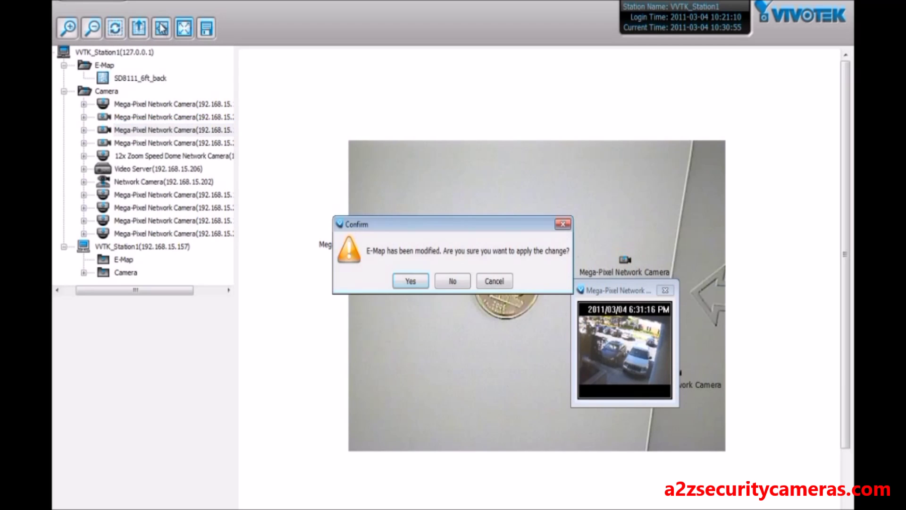
pyautogui.click(410, 282)
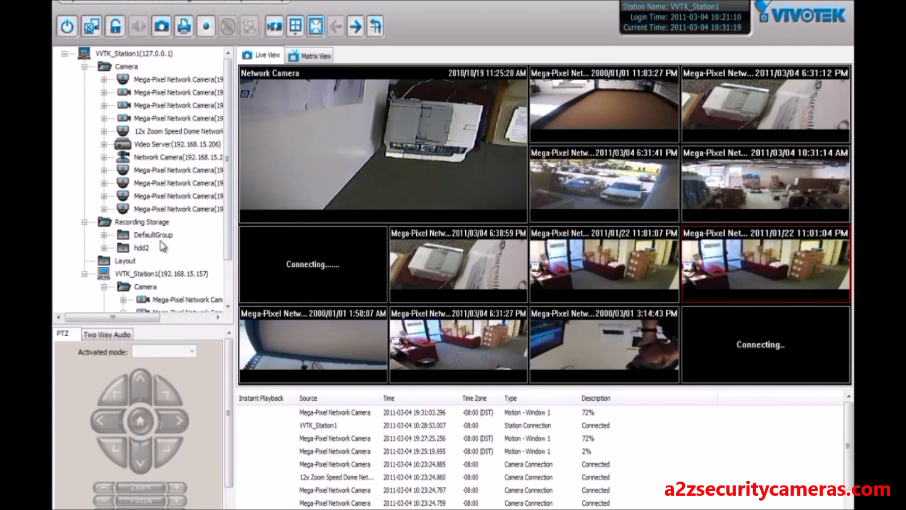
# - Expand the DefaultGroup recording storage and manually begin recording on its first Mega-Pixel Network Camera
pyautogui.click(105, 235)
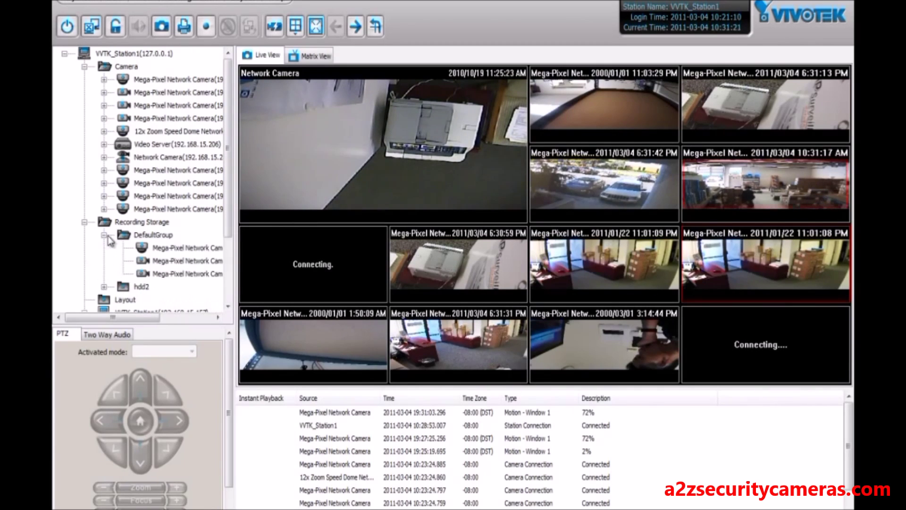
pyautogui.click(159, 249)
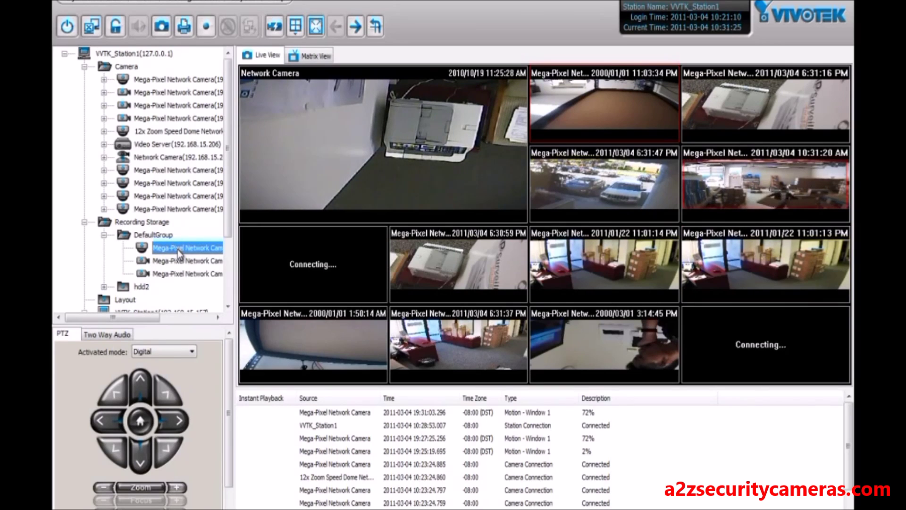
pyautogui.rightClick(178, 250)
pyautogui.click(204, 273)
pyautogui.click(431, 281)
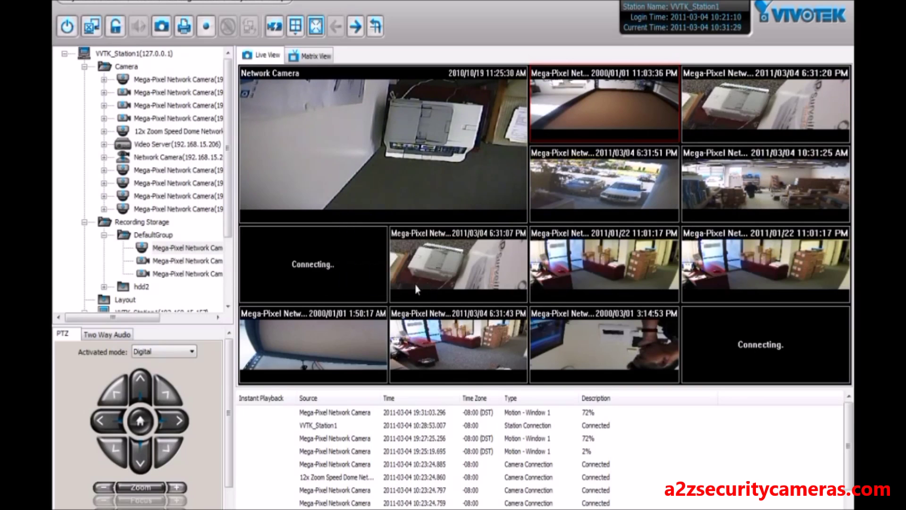
# - Manually begin recording on the second and third Mega-Pixel Network Cameras in DefaultGroup, accepting continuous recording for both
pyautogui.click(180, 260)
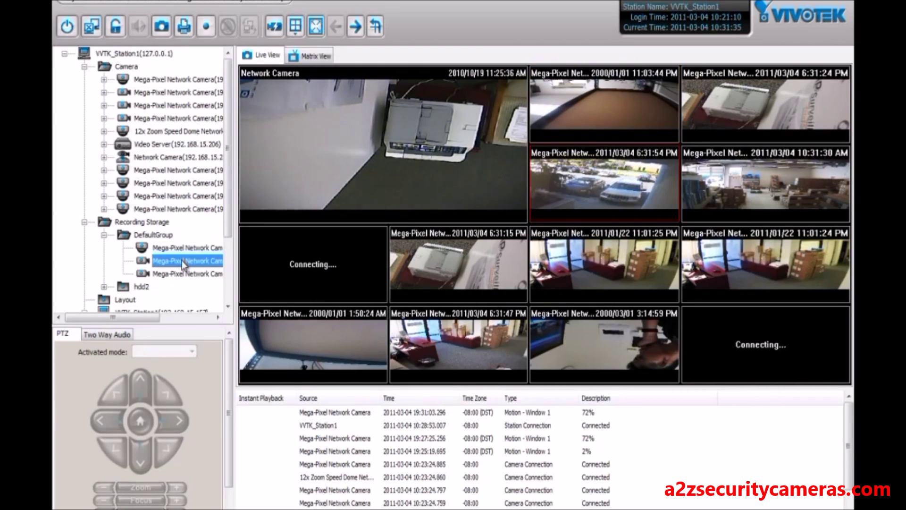
pyautogui.rightClick(181, 260)
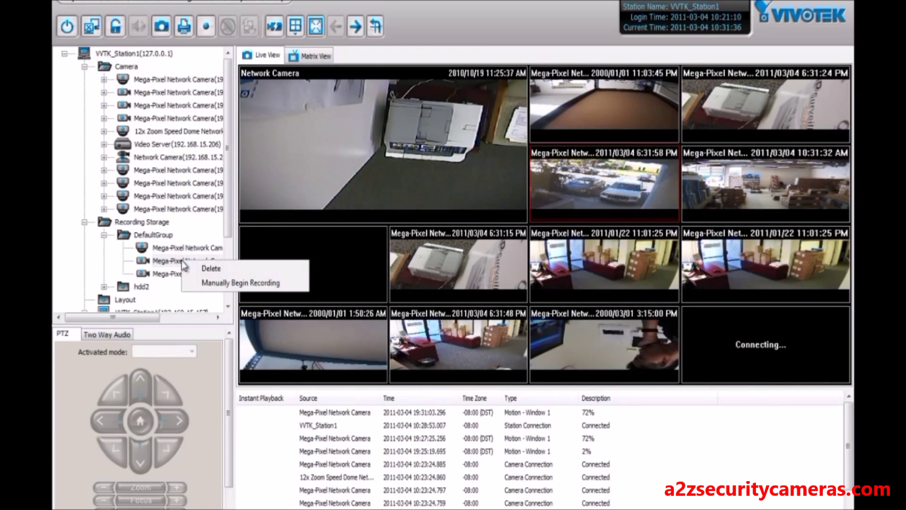
pyautogui.click(215, 283)
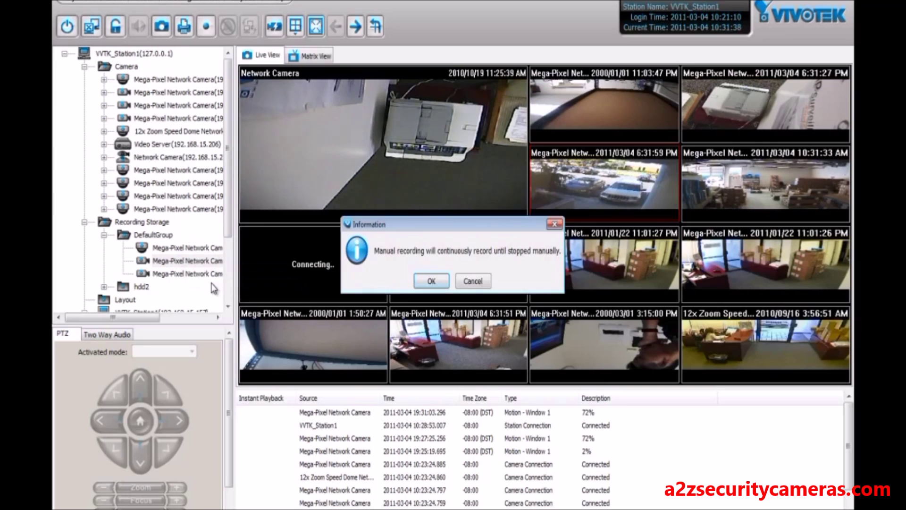
pyautogui.click(438, 281)
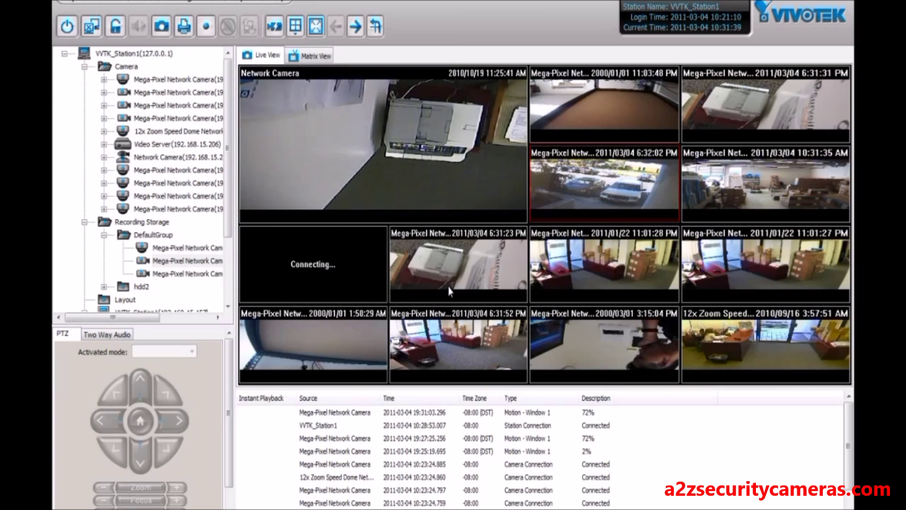
pyautogui.click(173, 278)
pyautogui.rightClick(173, 283)
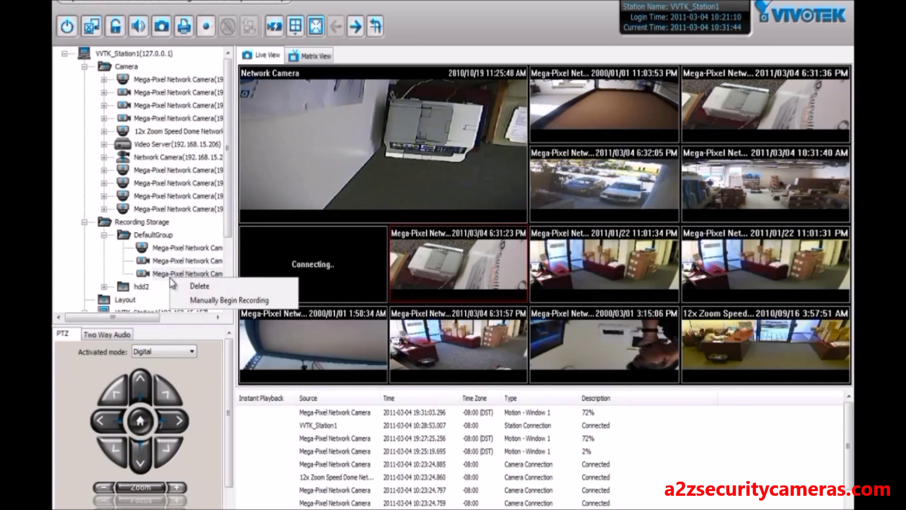
pyautogui.click(205, 302)
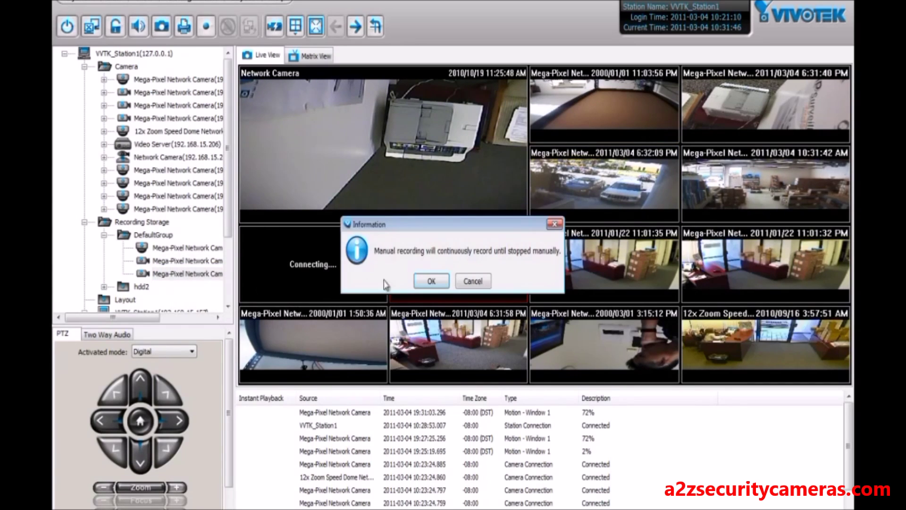
pyautogui.click(427, 282)
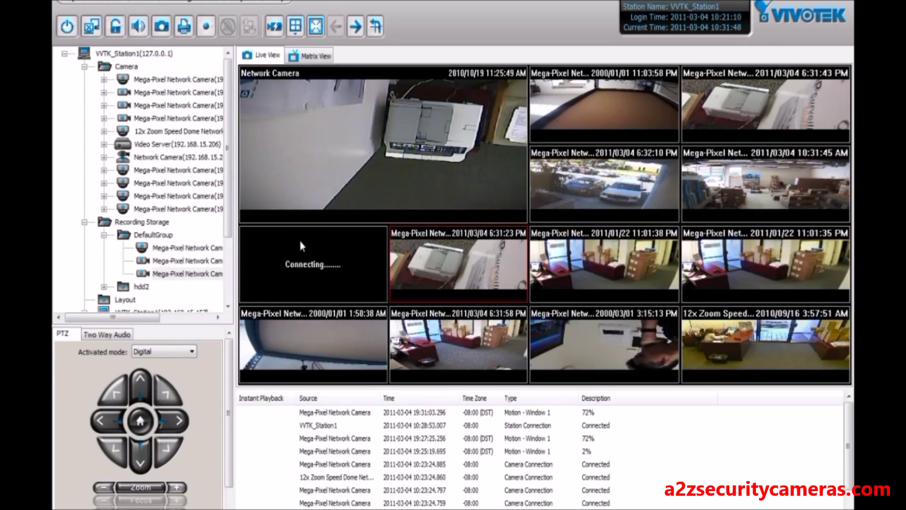